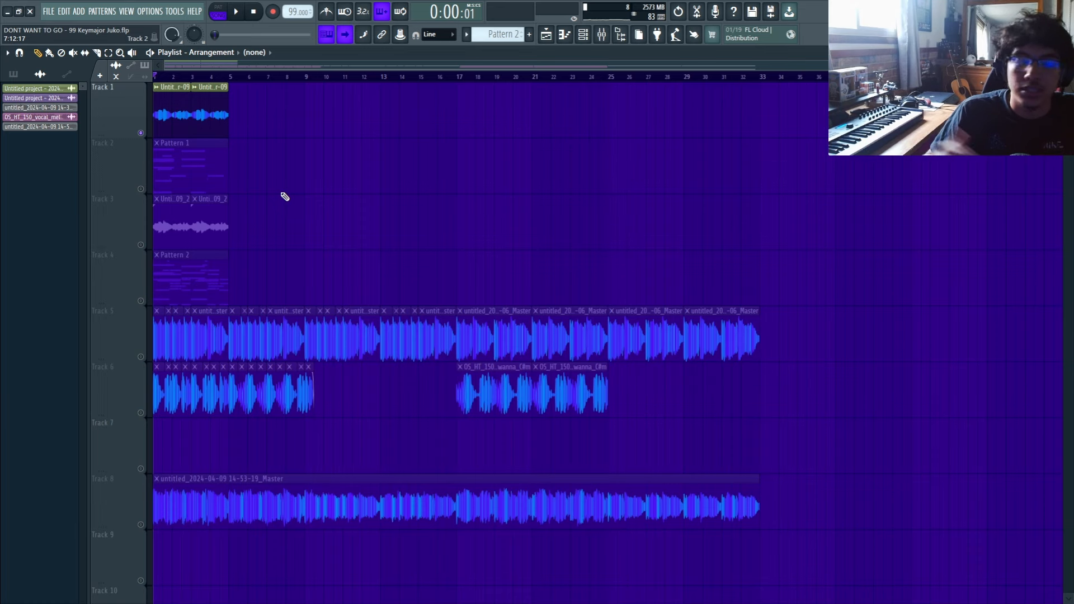
Step: Open the first Kontakt channel and examine its Playbox instrument with the A Cute Piano preset
key("F6")
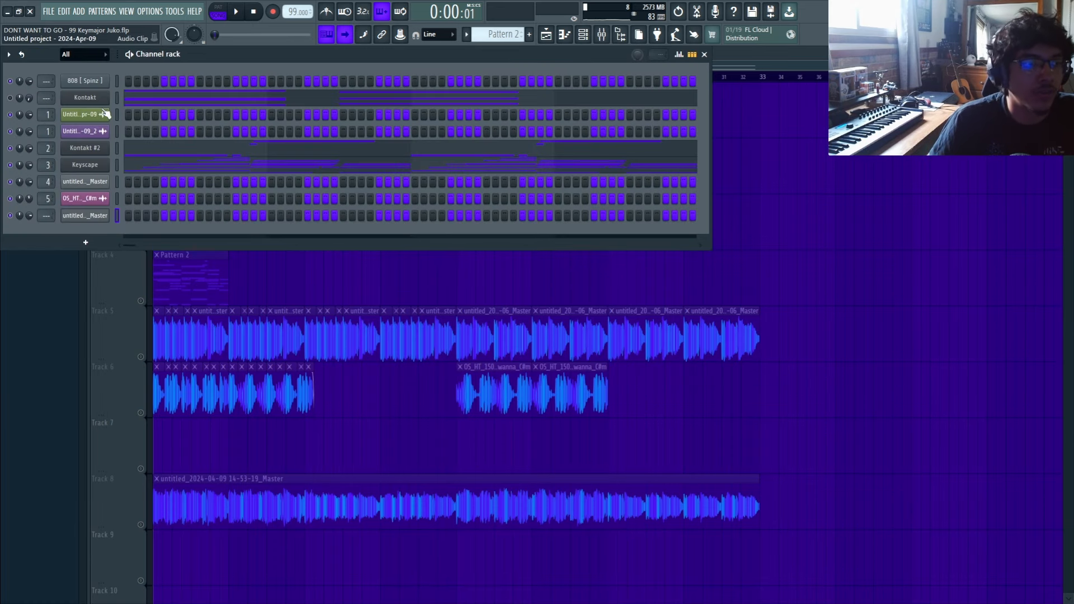
left_click(90, 99)
left_click_drag(179, 176, 198, 135)
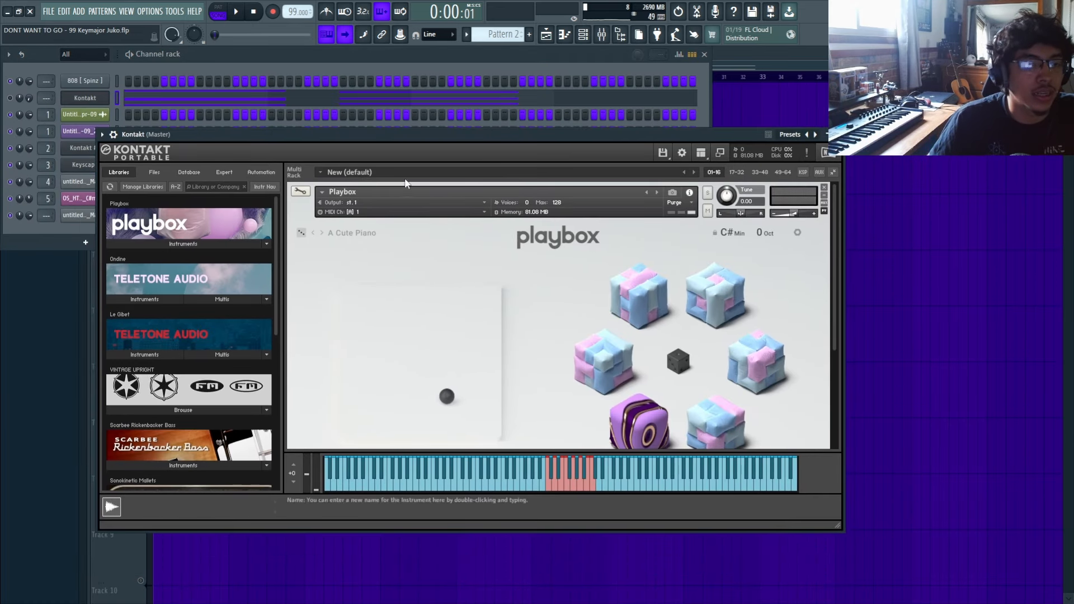
scroll(446, 242, "down", 1)
scroll(546, 320, "up", 1)
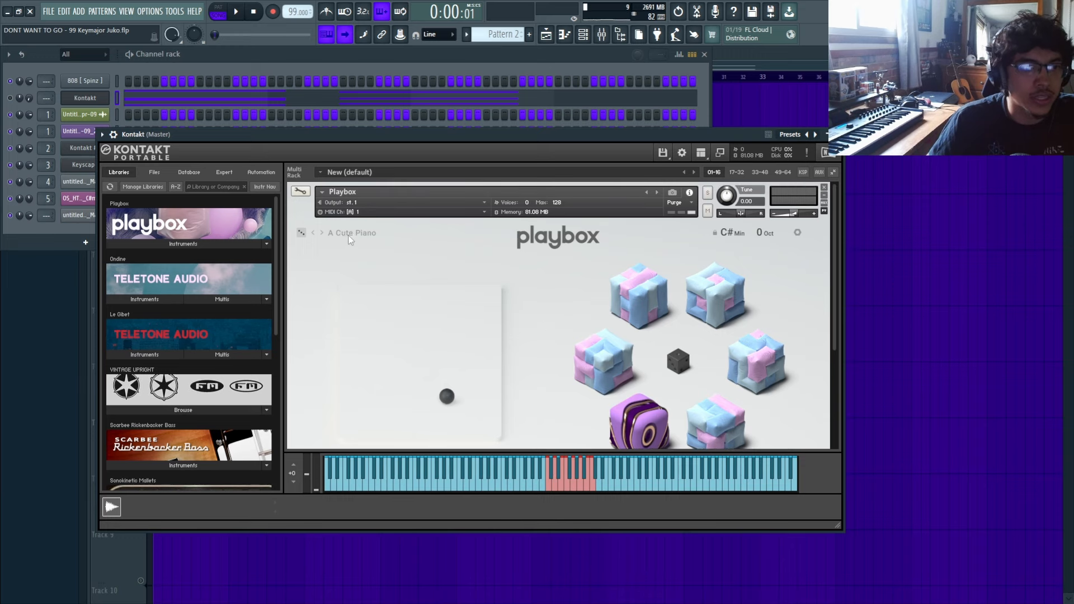
scroll(442, 291, "down", 2)
Step: Examine the chord notes of the first Kontakt channel in the piano roll
key("F7")
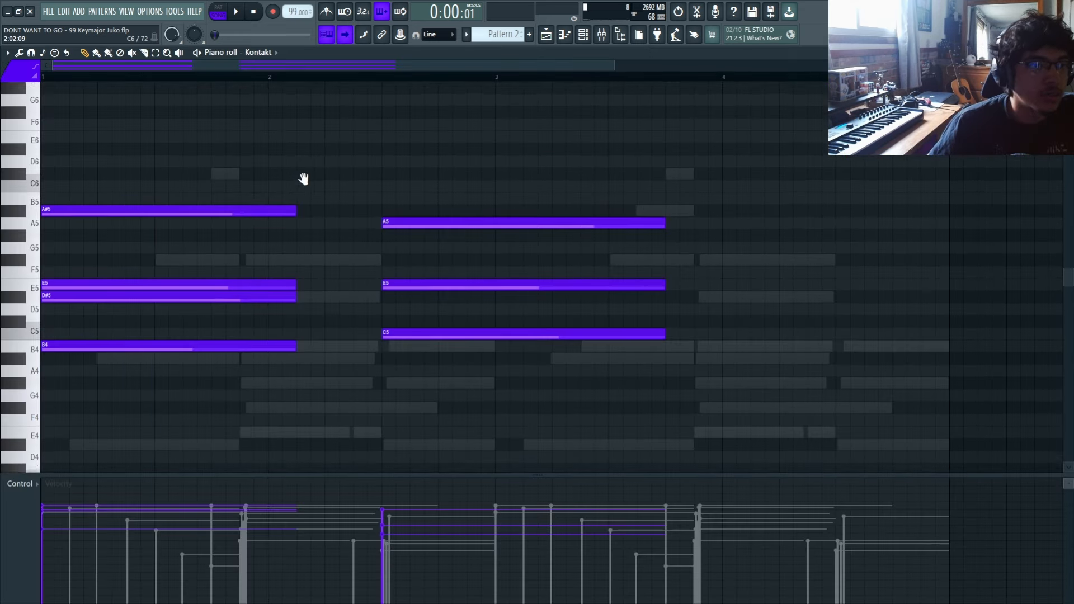
scroll(231, 137, "down", 1)
left_click(199, 53)
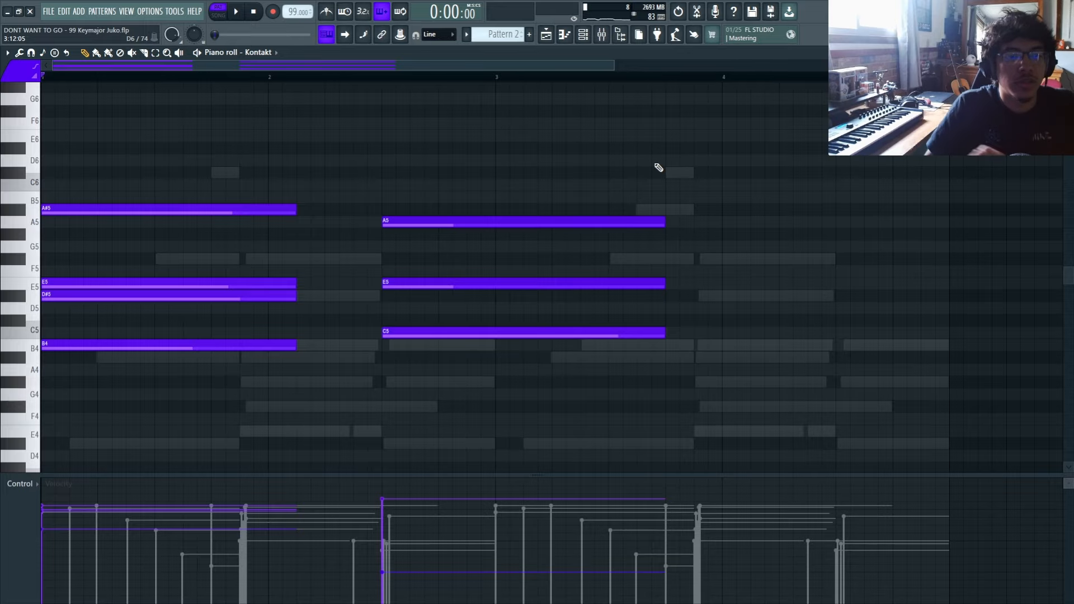
Step: Open the Melodyne effect on mixer Insert 1, the track of the Untitled project - 2024-Apr-09 audio clip
left_click(616, 35)
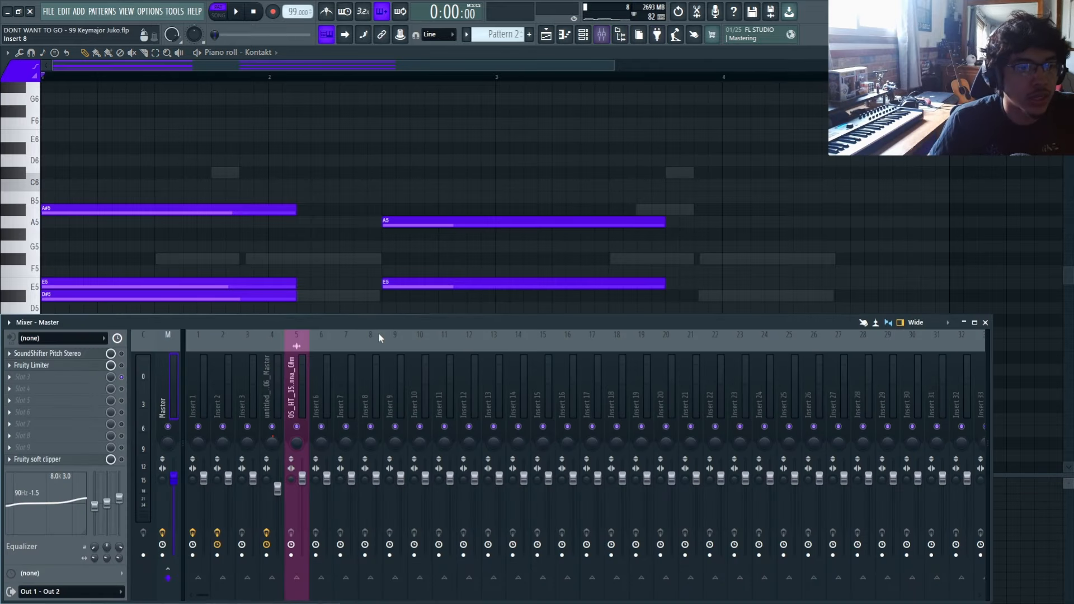
key("F9")
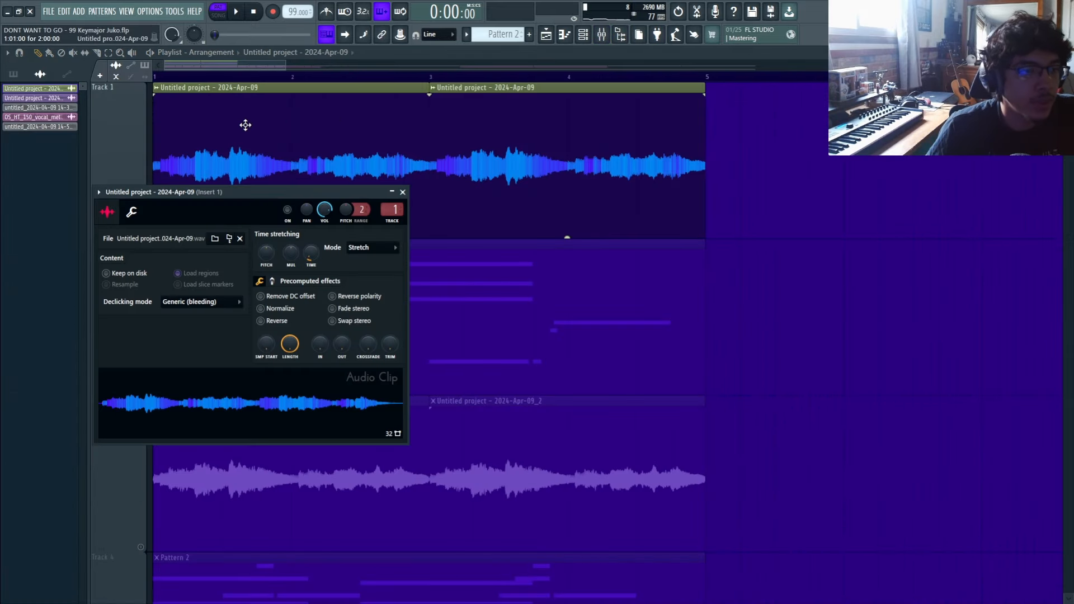
scroll(272, 147, "up", 2)
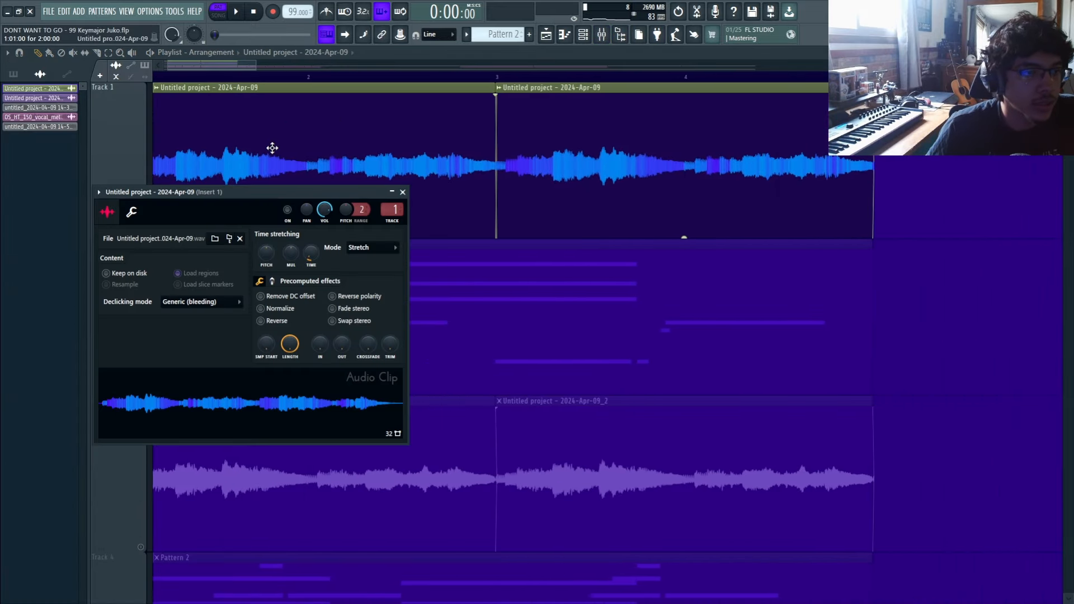
left_click(601, 34)
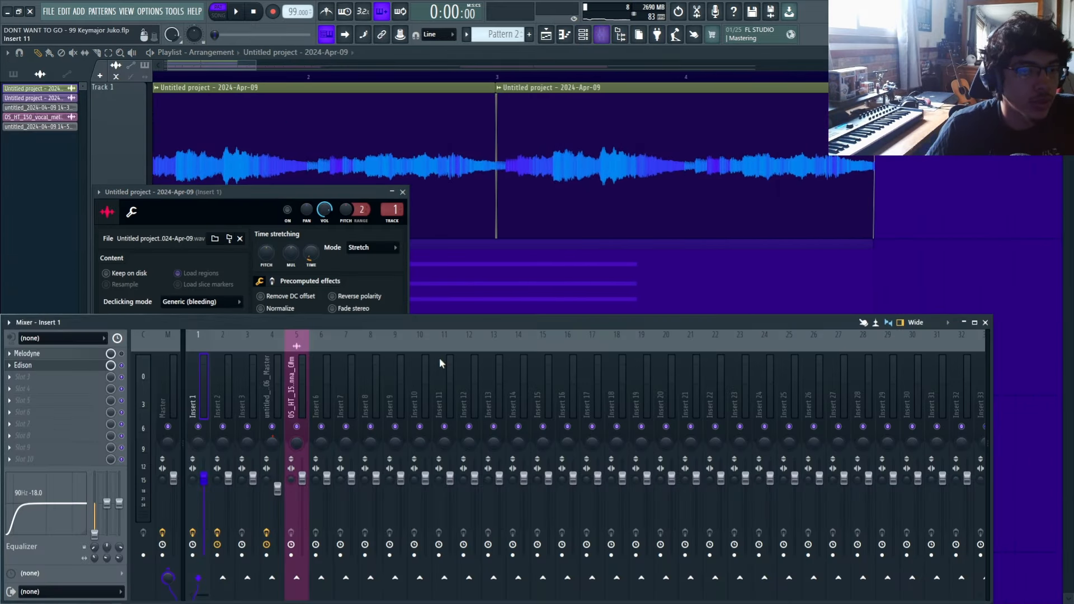
left_click(68, 355)
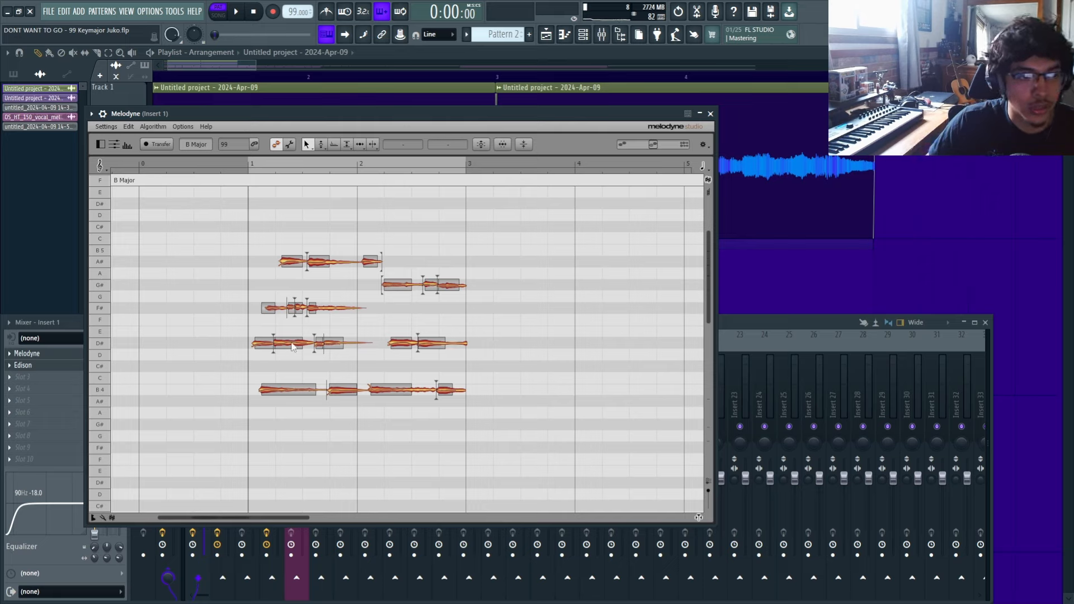
Step: Examine and play back the clip's detected notes in Melodyne, and close the plugin to return to the playlist
left_click_drag(293, 333, 287, 347)
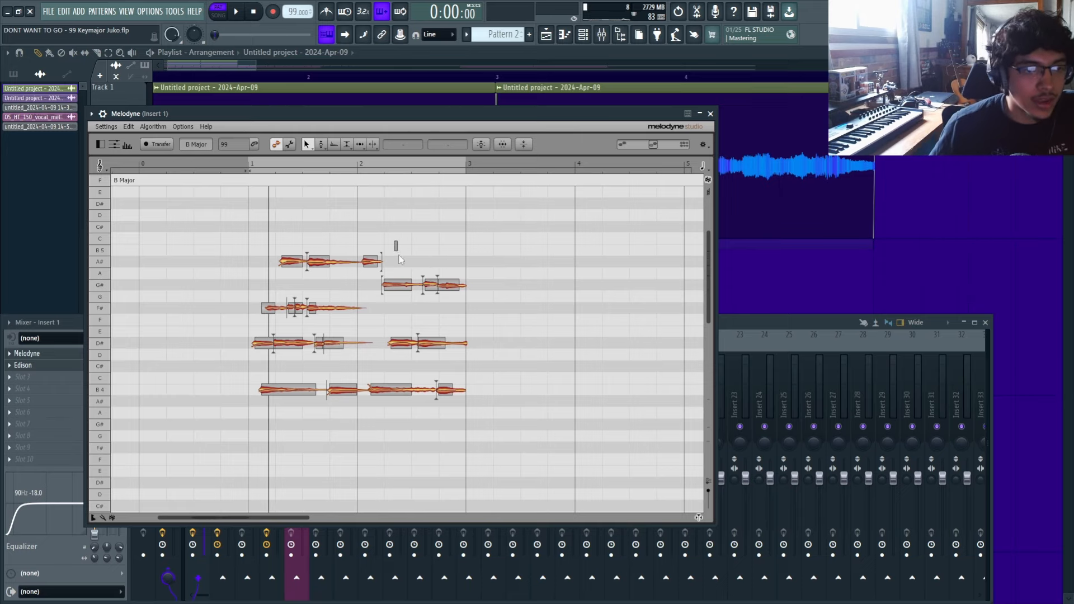
left_click_drag(392, 245, 482, 403)
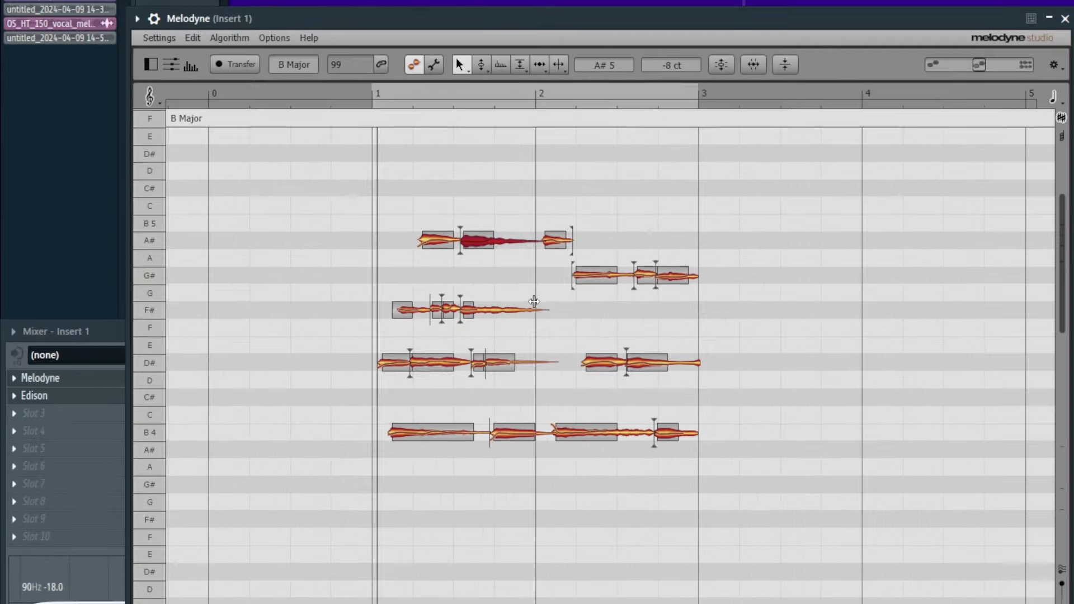
key("space")
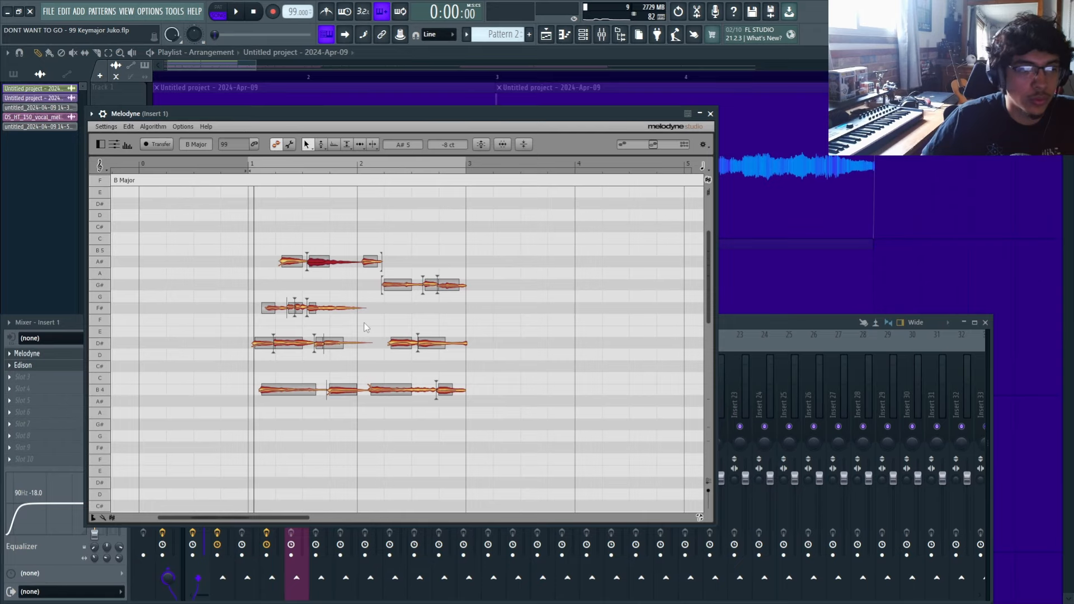
key("Escape")
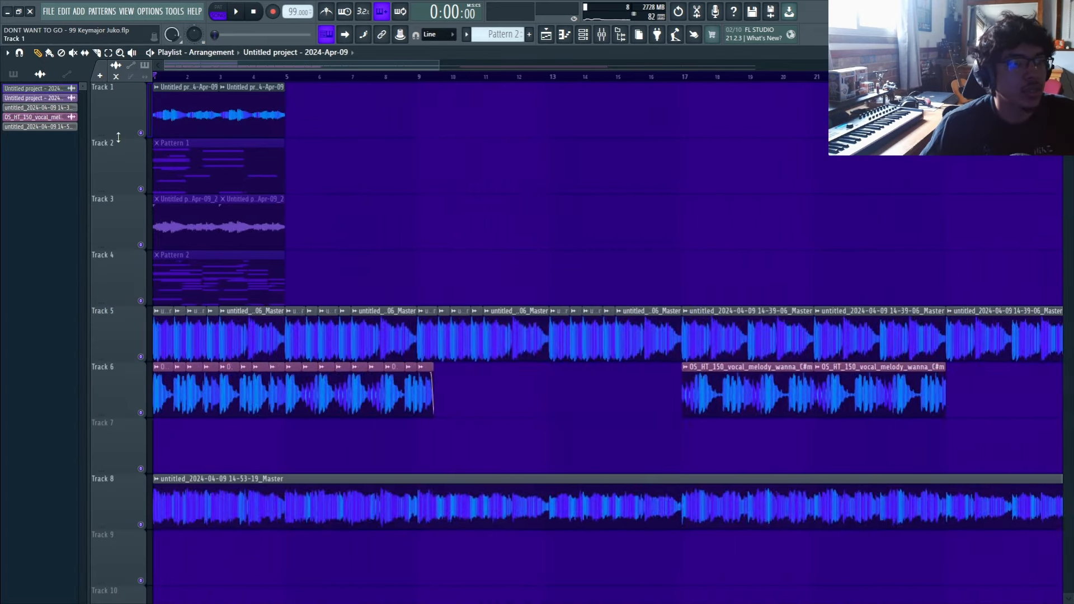
Step: Open the Kontakt #2 channel to examine the Scarbee Rickenbacker Bass instrument with The Raven preset
scroll(291, 126, "up", 3)
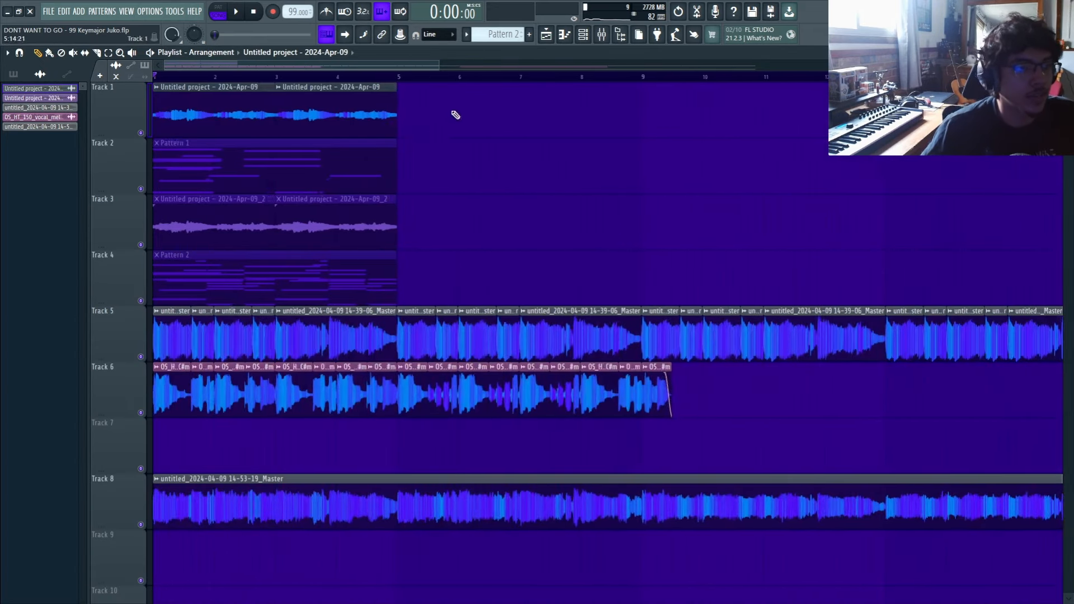
left_click_drag(454, 116, 186, 116)
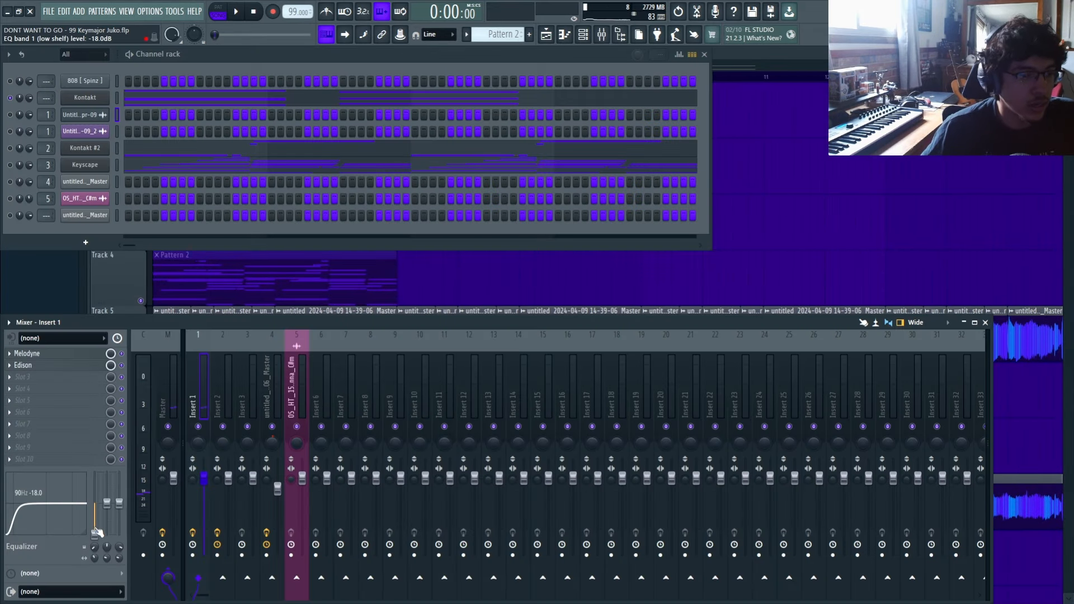
key("F9")
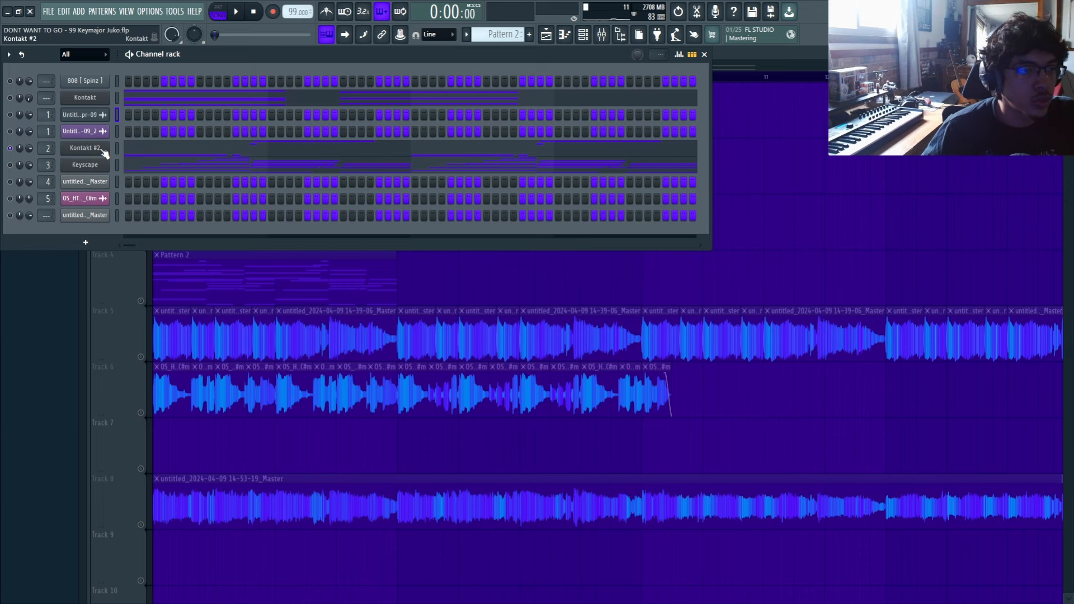
left_click(106, 149)
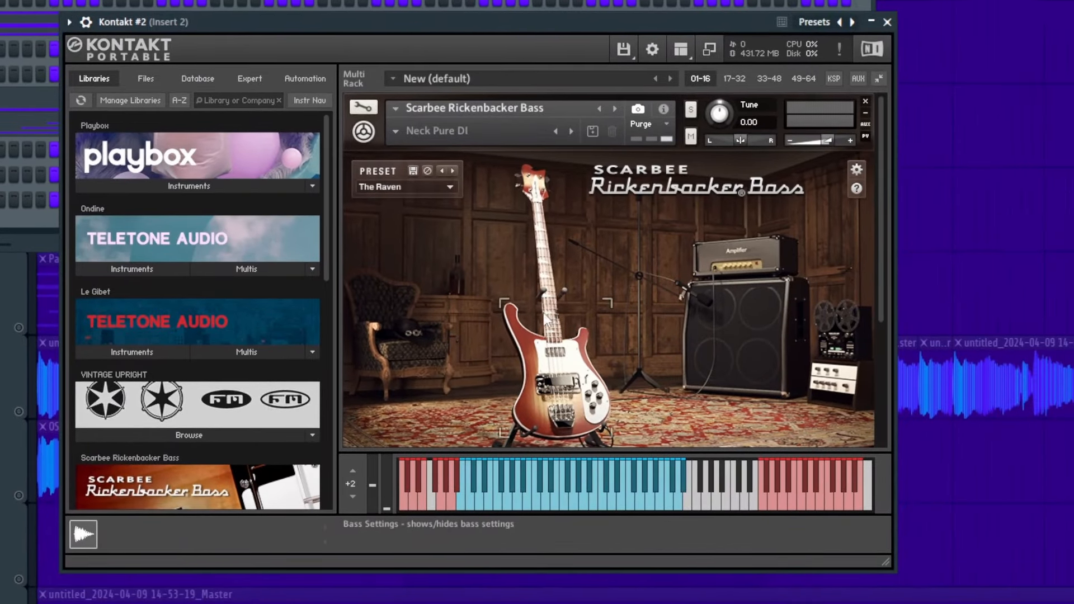
left_click(536, 301)
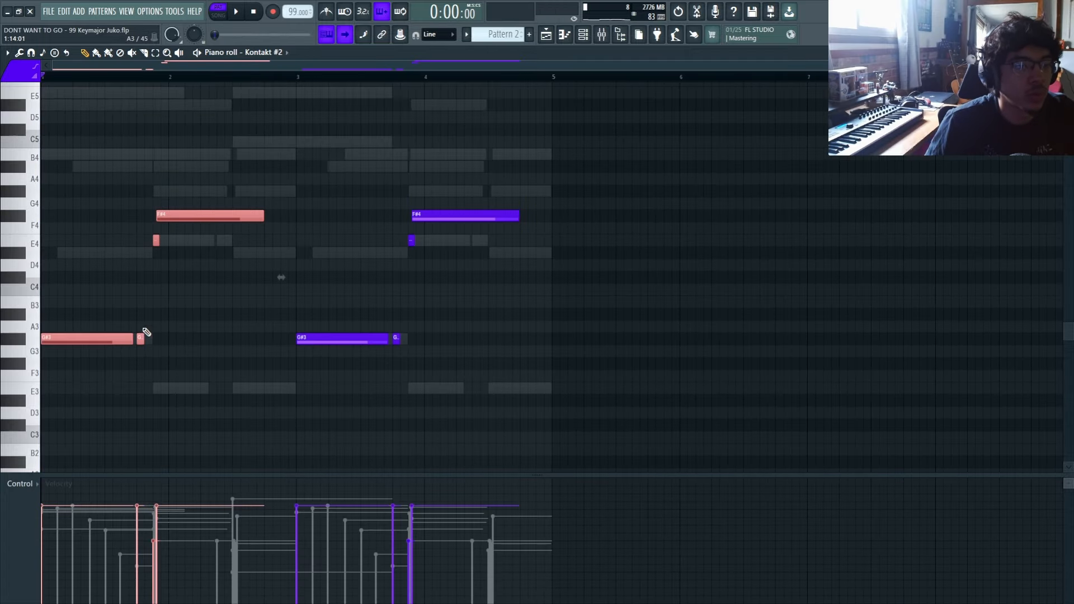
Step: Examine the Kontakt #2 bass notes in the piano roll and the effects loaded on mixer Insert 2
left_click(545, 34)
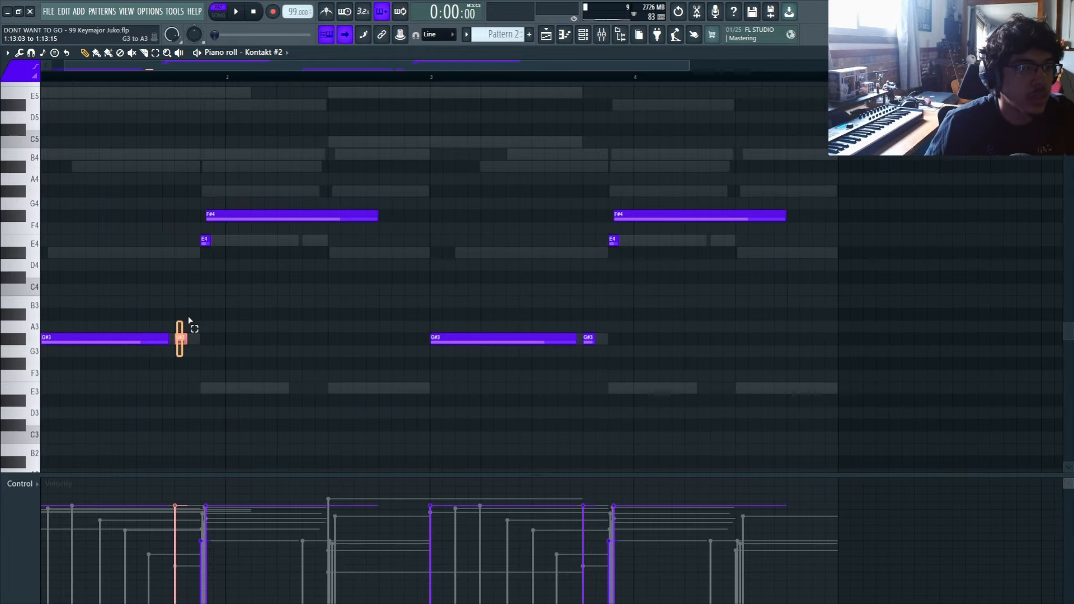
left_click_drag(105, 343, 445, 338)
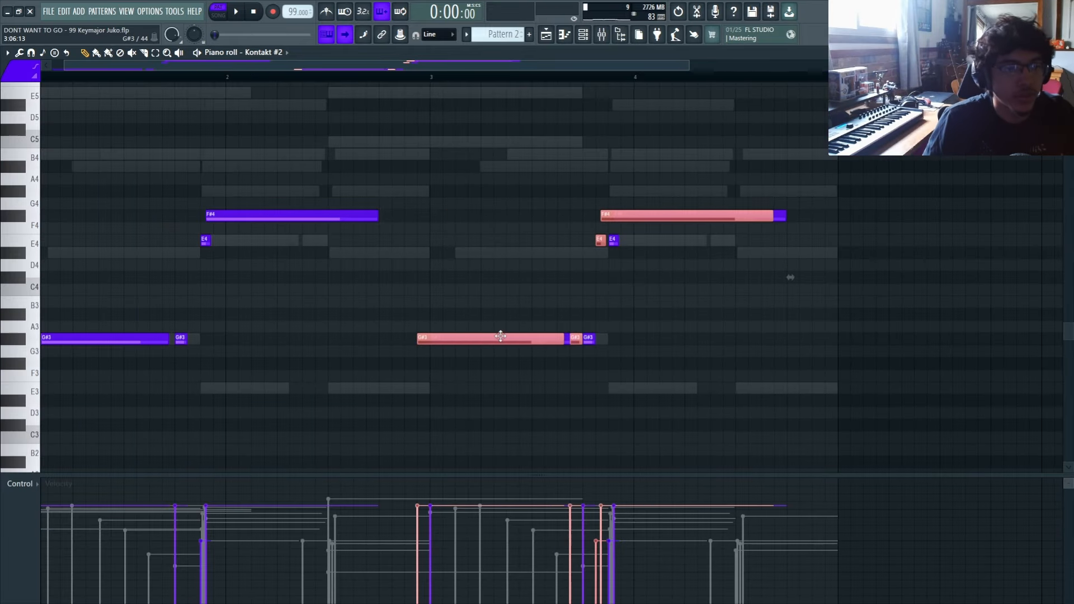
left_click(539, 115)
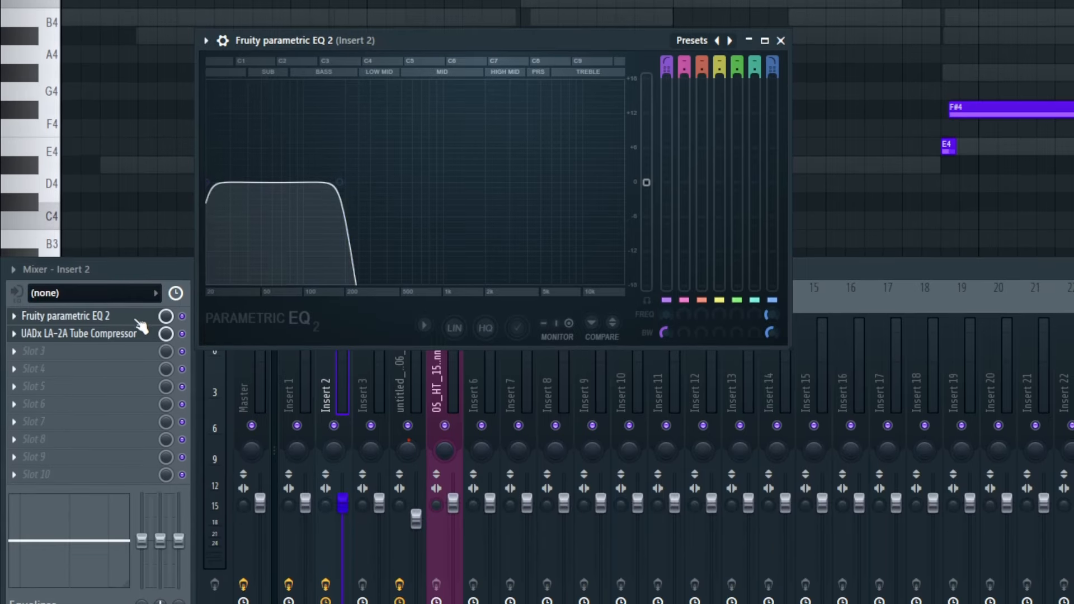
left_click(112, 446)
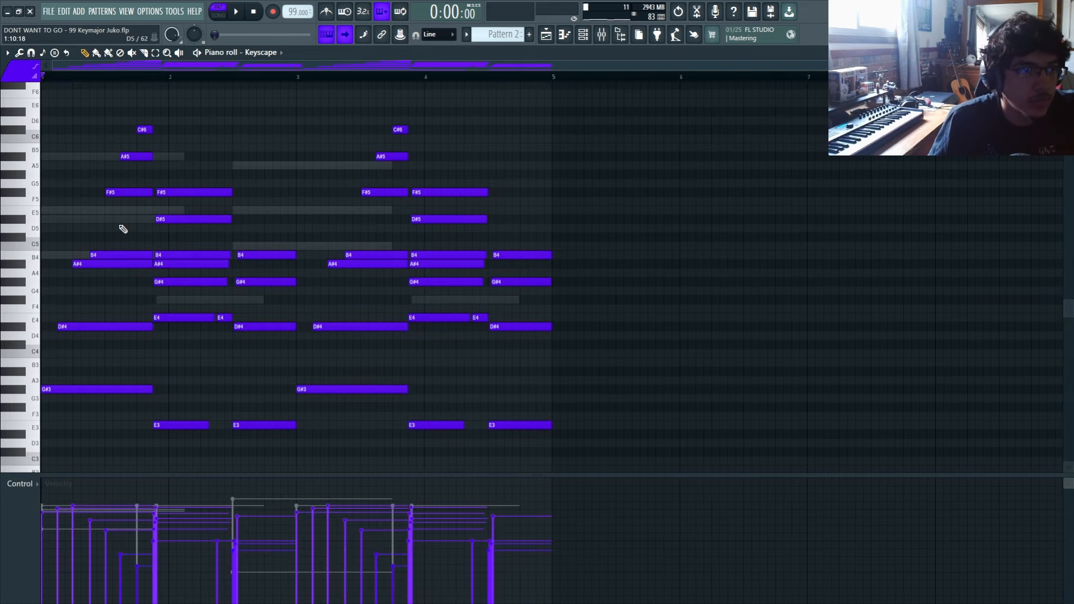
Step: Try stamping a Minor 9th chord on G#3 at the start of the Keyscape pattern
key("space")
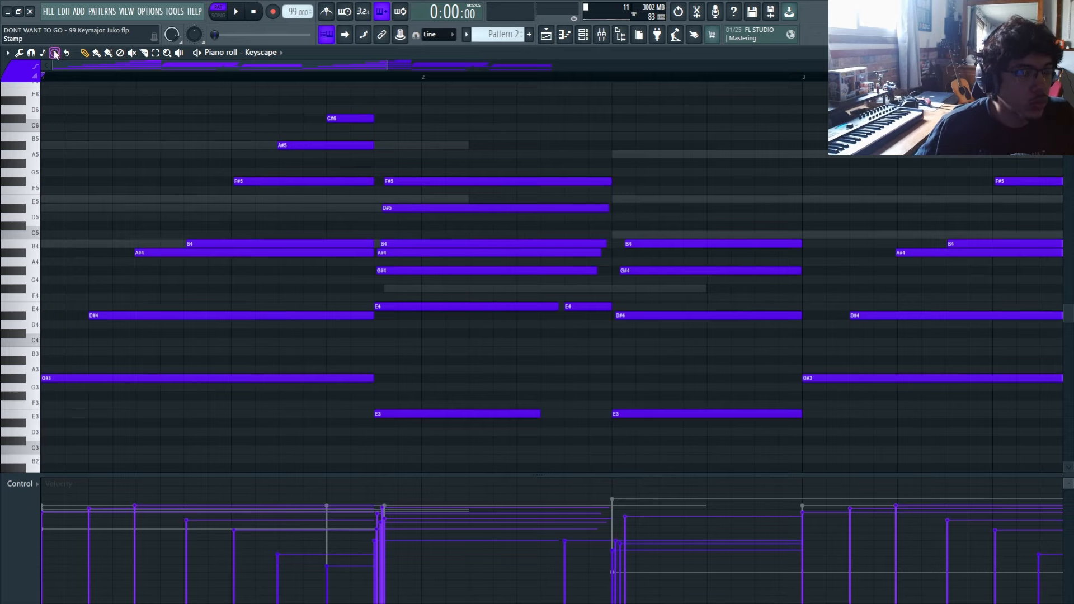
left_click(55, 53)
left_click(73, 164)
left_click(42, 378)
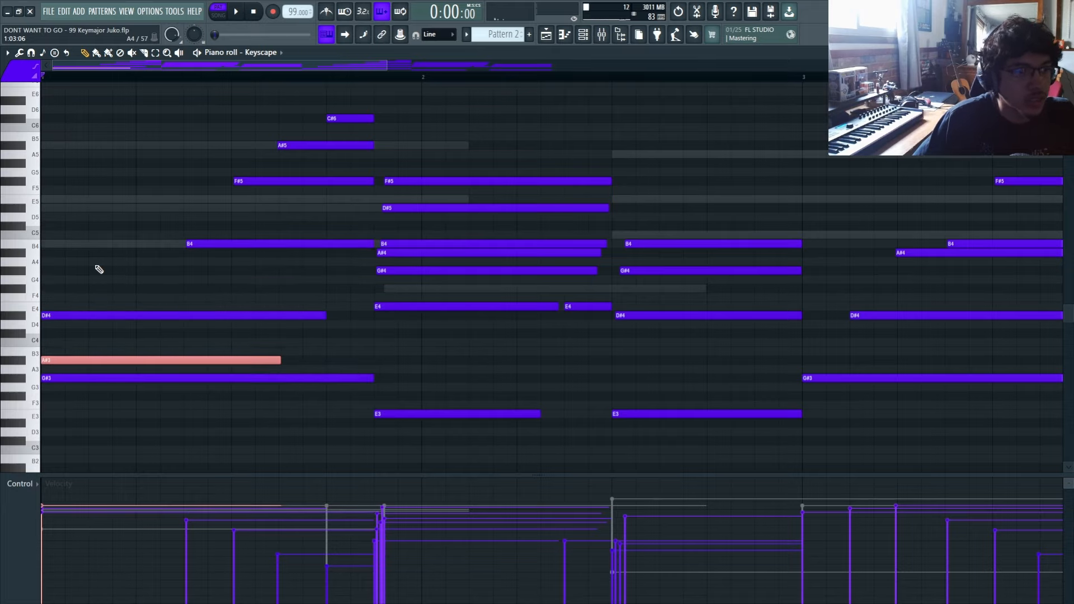
Step: Undo the trial note moves and transpositions in the first Keyscape chord
key("ctrl+Up")
key("ctrl+alt+z")
key("ctrl+alt+z")
key("ctrl+alt+z")
key("ctrl+alt+z")
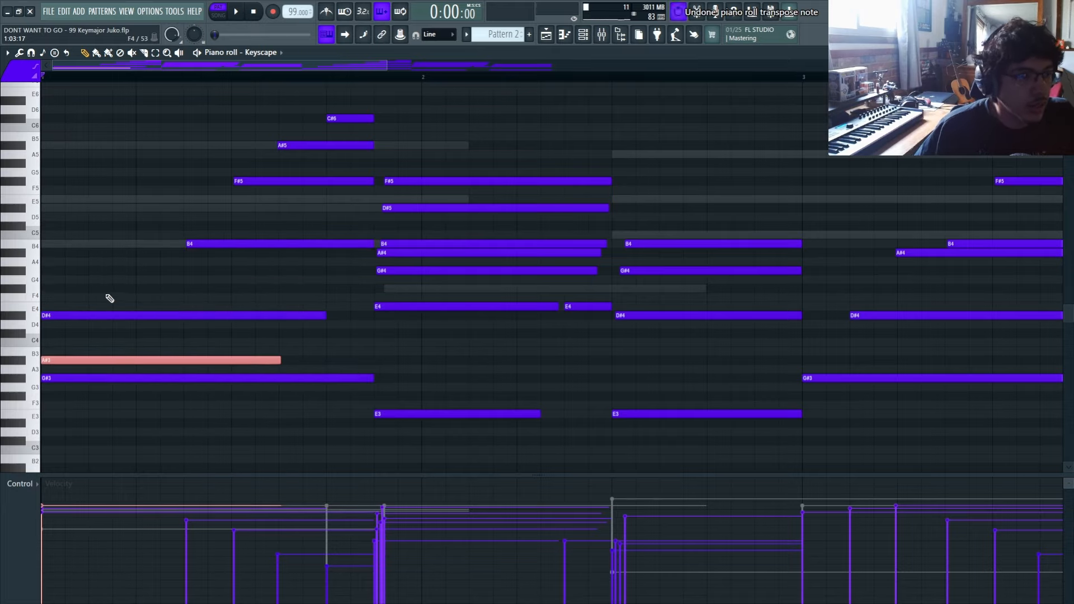
key("ctrl+alt+z")
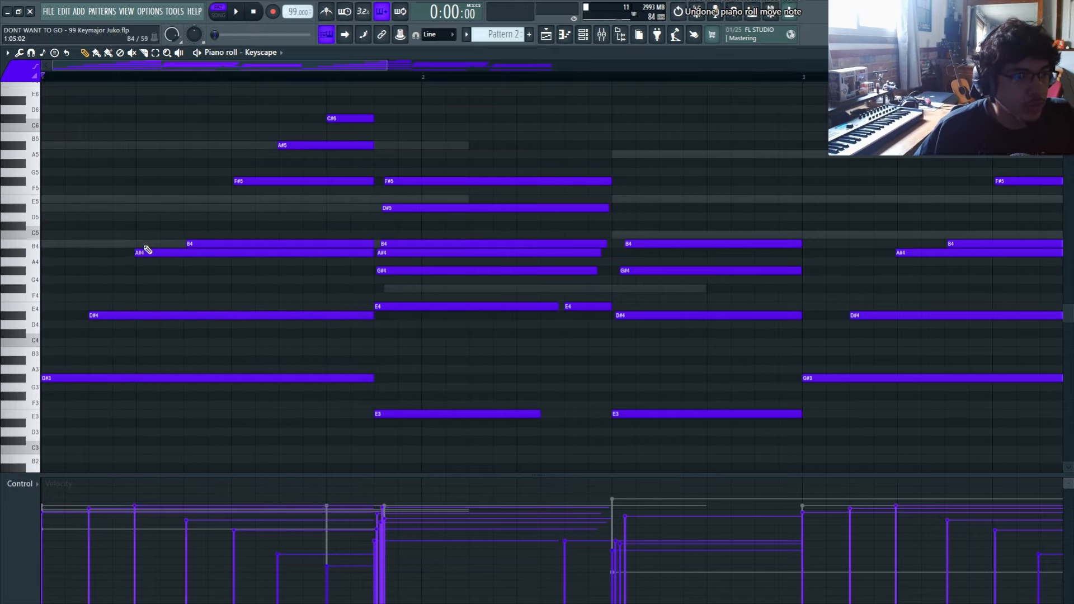
Step: Select the adjacent A#4 and B4 notes of the first Keyscape chord for a closer look
left_click_drag(146, 240, 88, 336)
left_click(252, 224, "ctrl")
left_click_drag(266, 219, 241, 241)
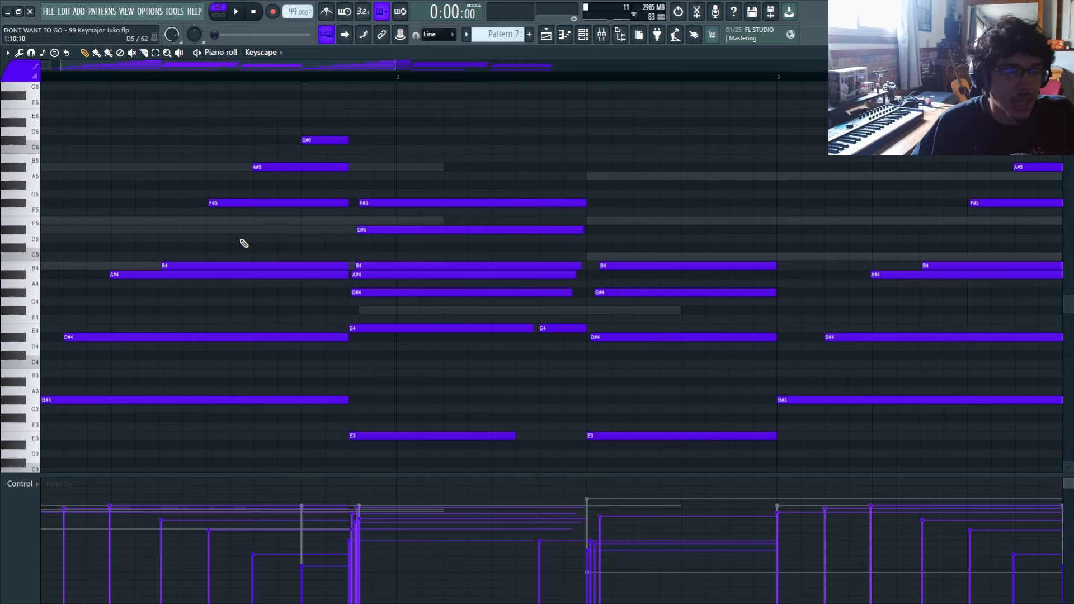
mouse_move(175, 263)
left_mouse_down()
mouse_move(169, 284)
mouse_move(182, 275)
left_mouse_up()
scroll(156, 268, "up", 4)
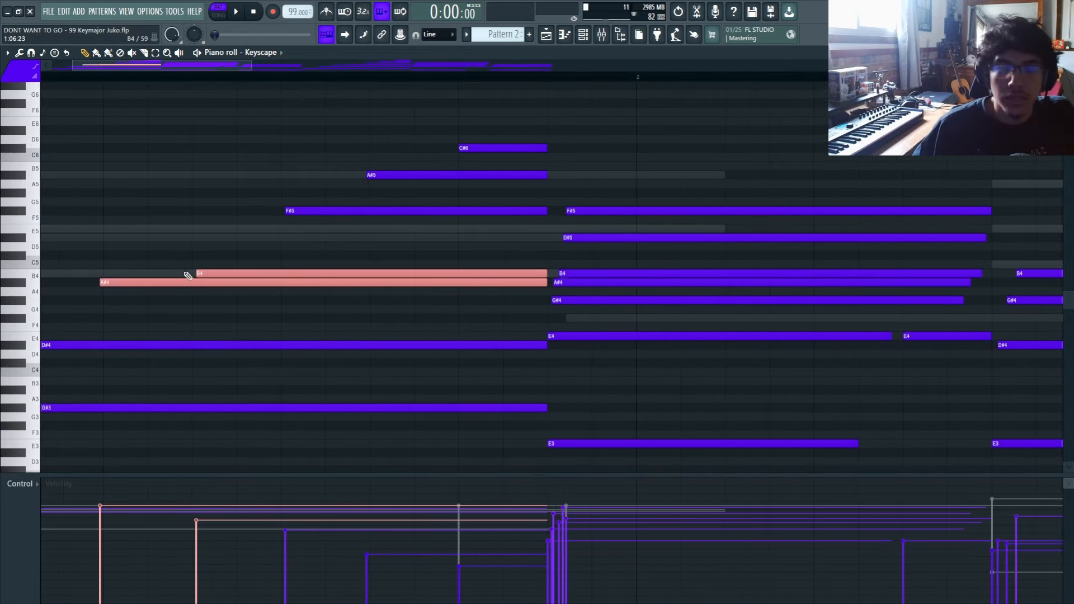
scroll(188, 276, "up", 1)
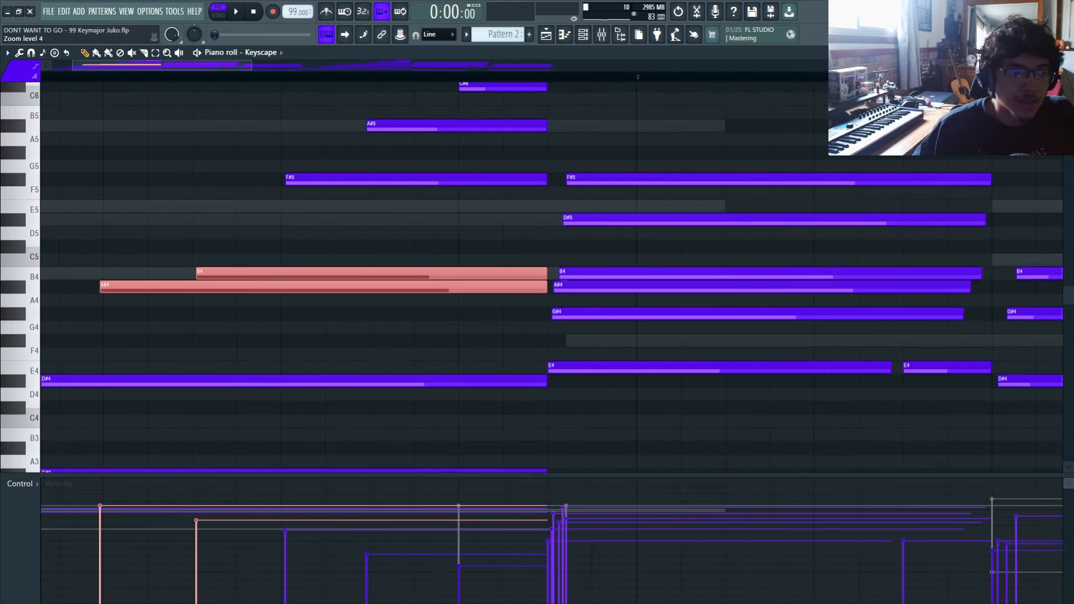
Step: Try lowering the first chord's F#5, A#5 and C#6 notes by an octave, and transpose them back up
right_click(191, 259, "ctrl")
left_click_drag(175, 216, 209, 92)
left_click_drag(223, 93, 176, 212)
key("ctrl+Down")
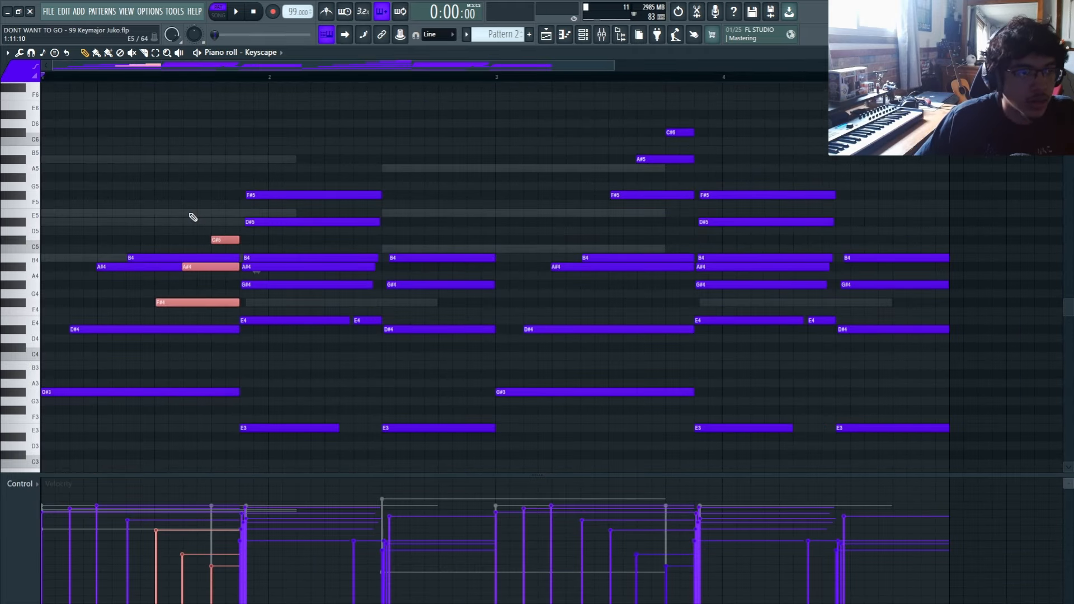
key("ctrl+Up")
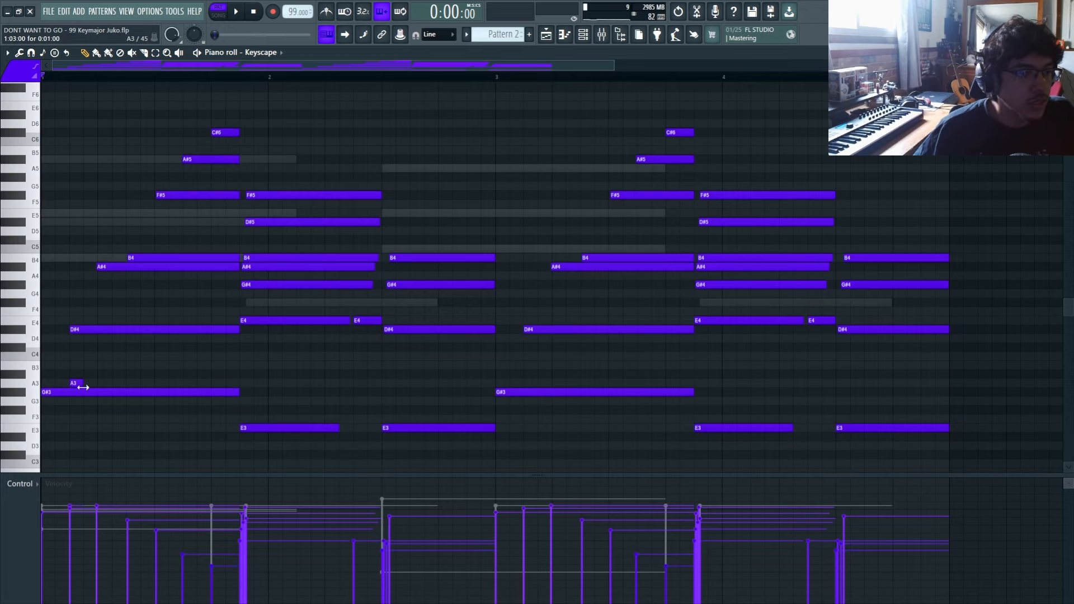
Step: Try duplicating the first chord's notes down to E3 over the second chord, and delete the copies
key("ctrl+z")
key("ctrl+b")
key("shift+Down")
key("shift+Down")
key("shift+Down")
key("shift+Down")
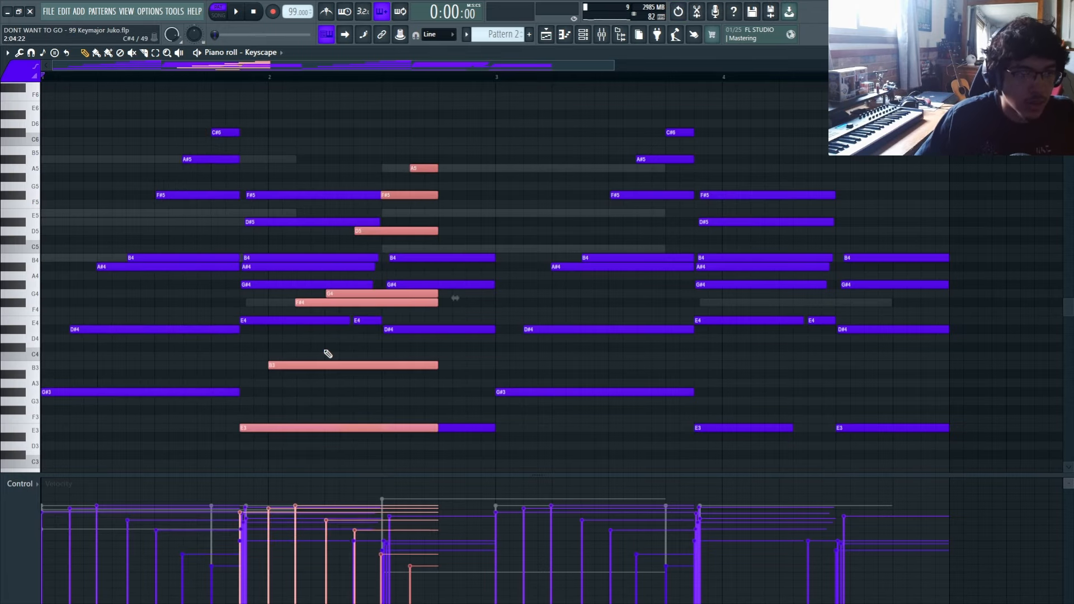
key("Delete")
Step: Stamp a Minor 9th chord on E3 at the start of the second Keyscape chord
scroll(253, 238, "up", 3)
left_click(54, 53)
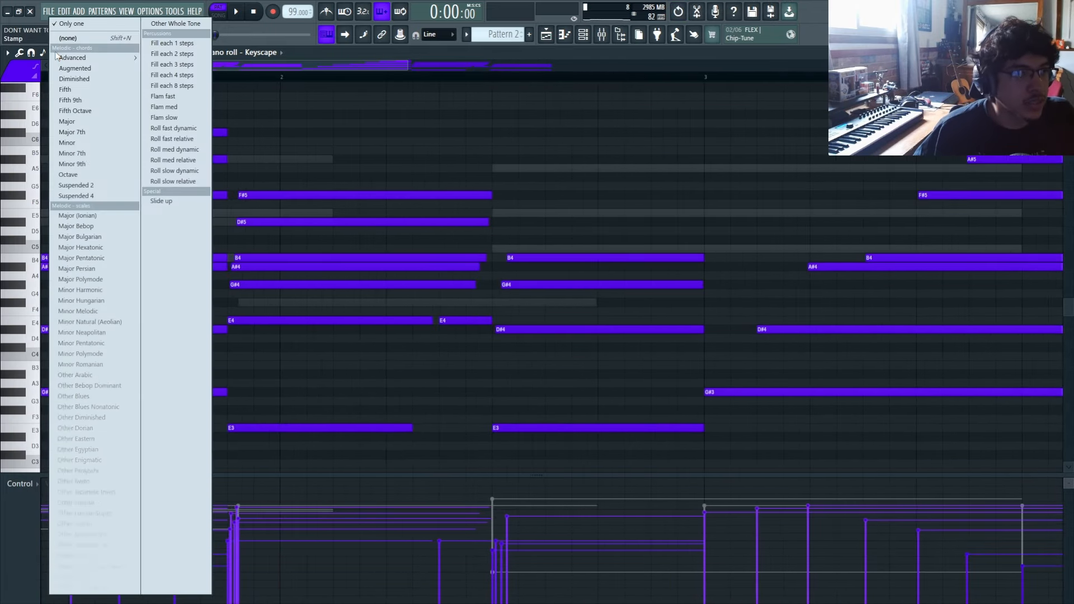
left_click(82, 164)
left_click(221, 434)
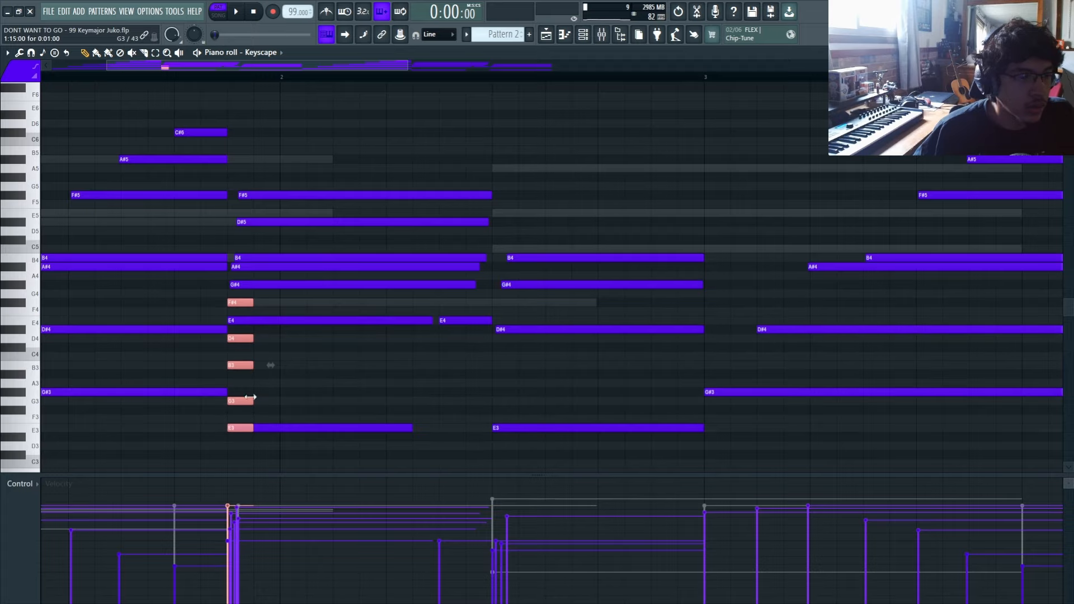
Step: Try extending the stamped Minor 9th notes to the E3 note's length and raising them an octave, and delete them
left_click_drag(250, 397, 412, 407)
key("ctrl+Up")
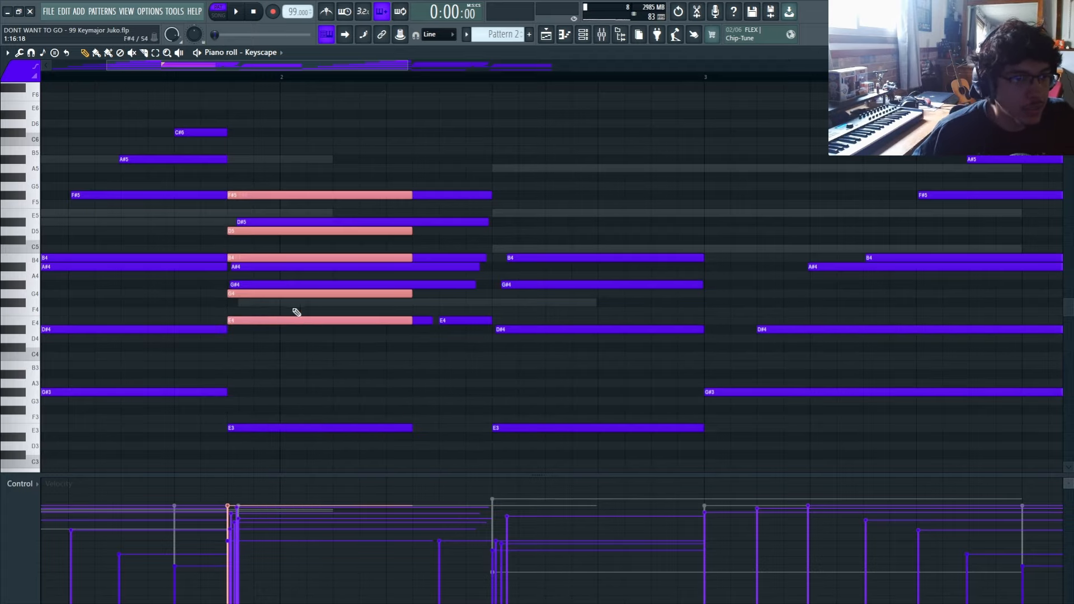
key("Delete")
scroll(249, 263, "down", 3)
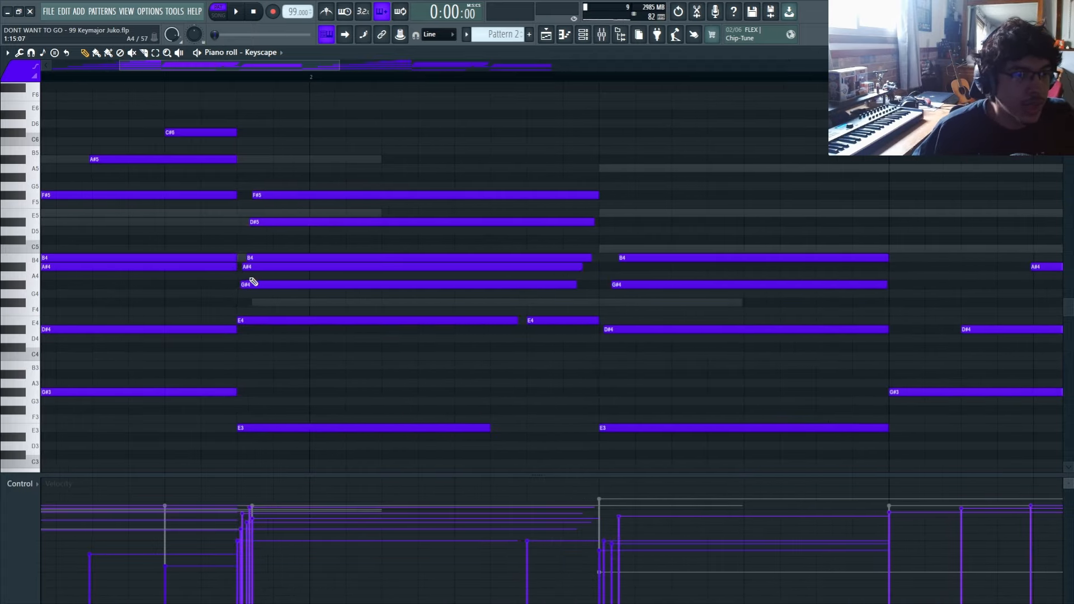
Step: Highlight the neighbouring B4 and A#4 notes in the first chord, and clear the selection
scroll(199, 256, "up", 2)
left_click(209, 260, "ctrl")
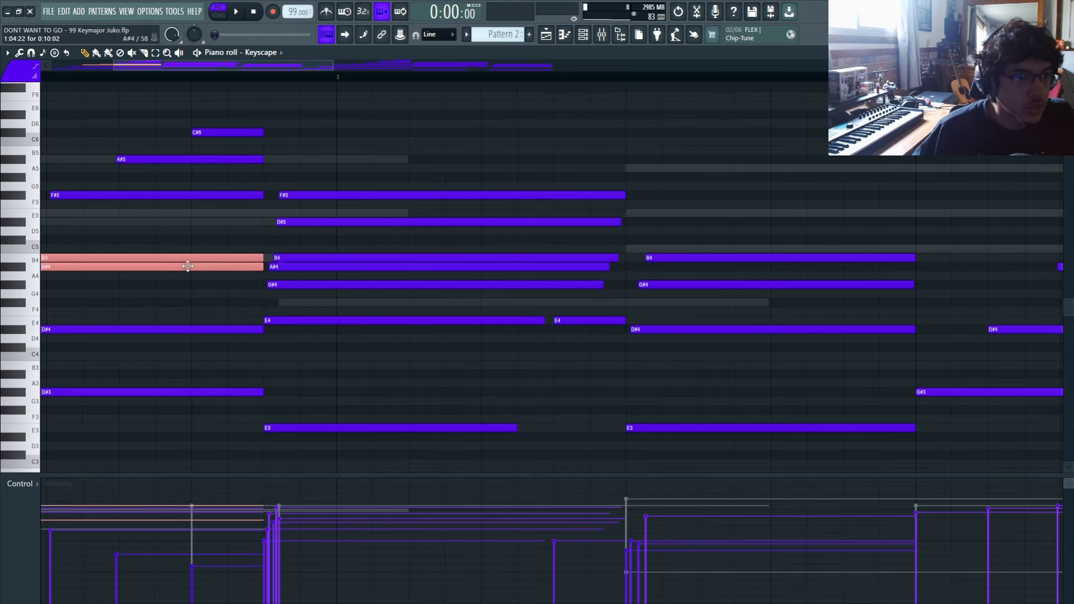
left_click(224, 276, "ctrl")
Step: Open the piano roll strumizer to show its start time and tension settings, and close it without applying anything
scroll(225, 276, "down", 3)
key("alt+r")
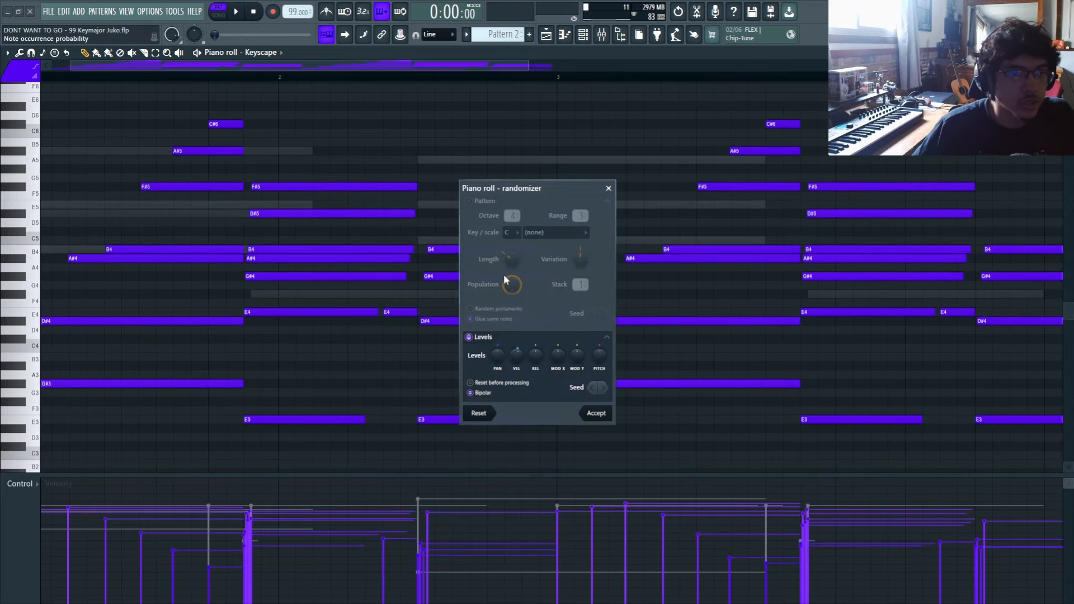
left_click(609, 189)
key("alt+s")
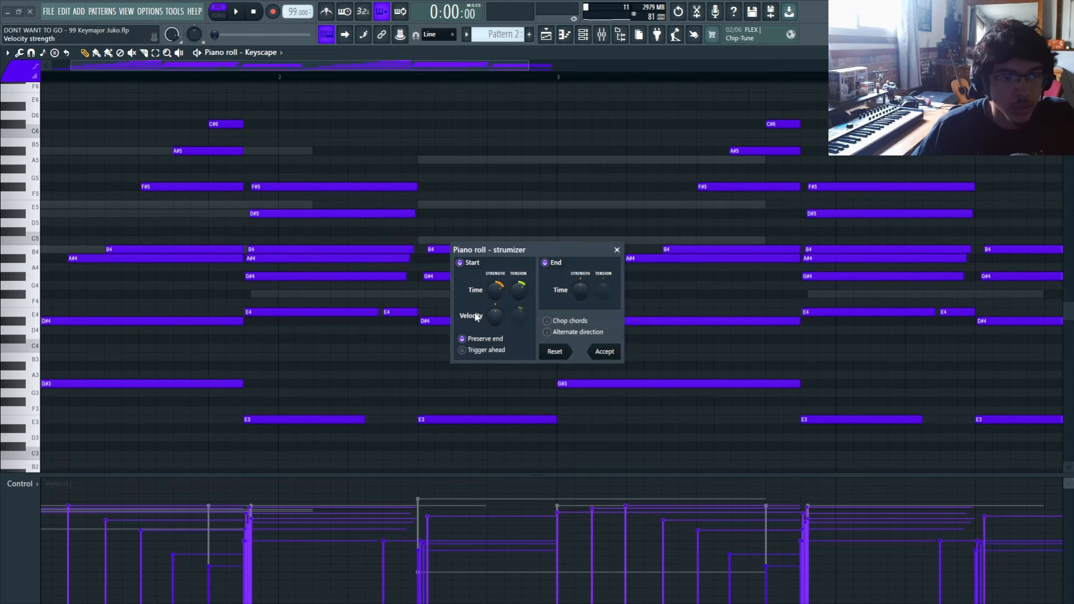
key("Escape")
Step: Try duplicating the second chord's notes onto the start of the third chord, and delete the copies
scroll(374, 271, "up", 1)
left_click_drag(302, 166, 265, 468)
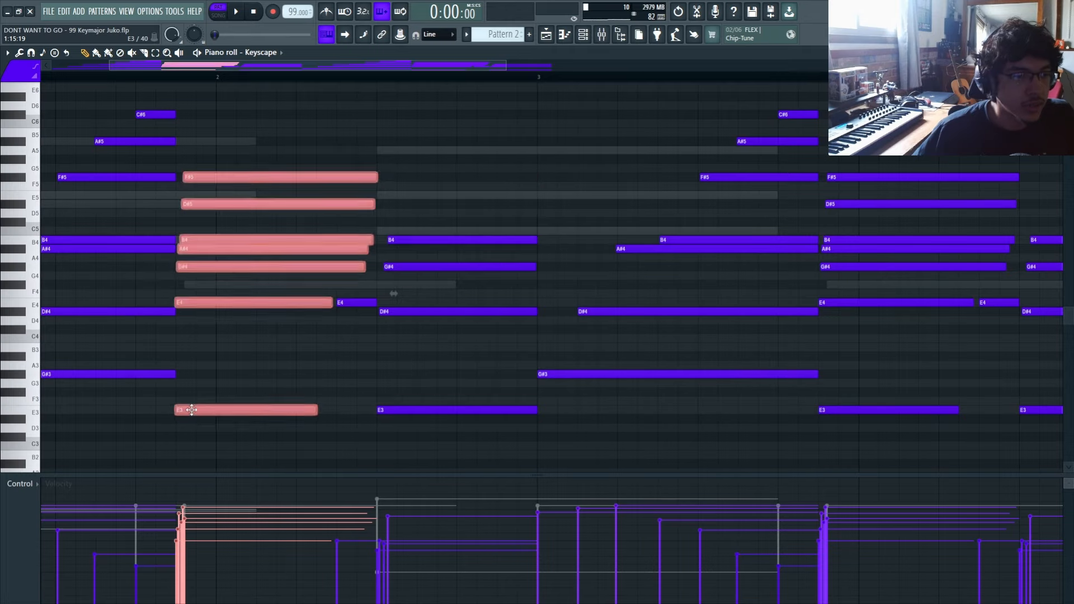
left_click_drag(192, 410, 395, 407)
key("Delete")
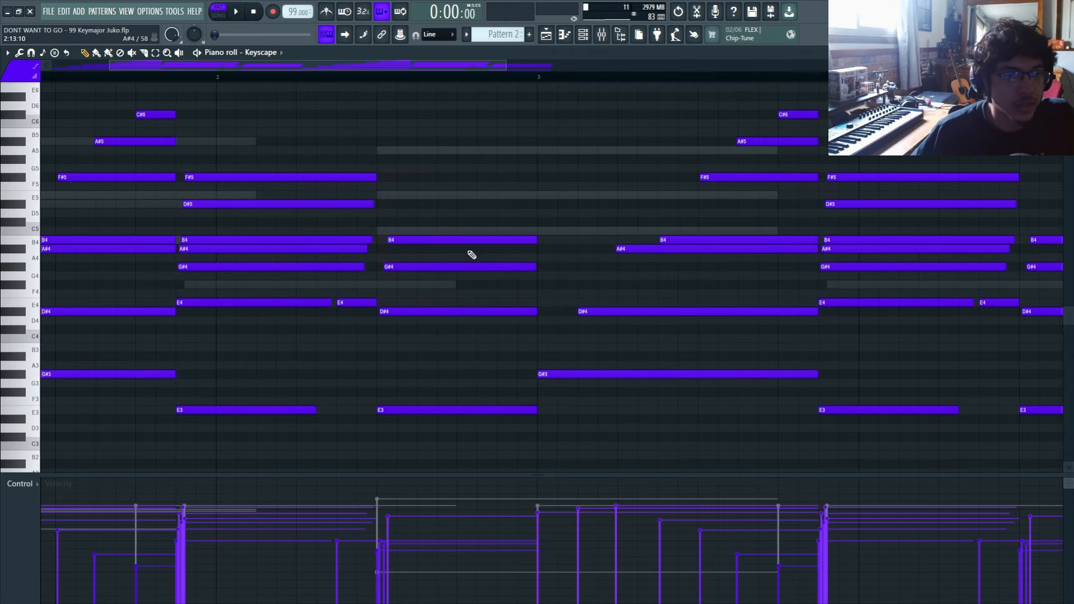
scroll(397, 234, "down", 3)
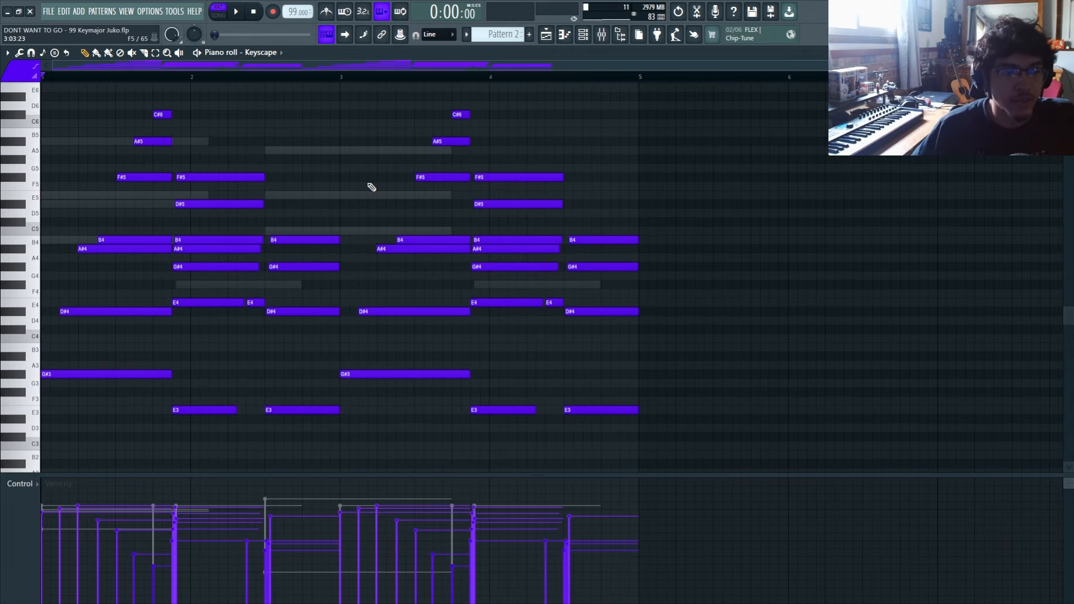
Step: Return to the playlist and listen to the Track 3 audio together with Pattern 2 on Track 4
key("F9")
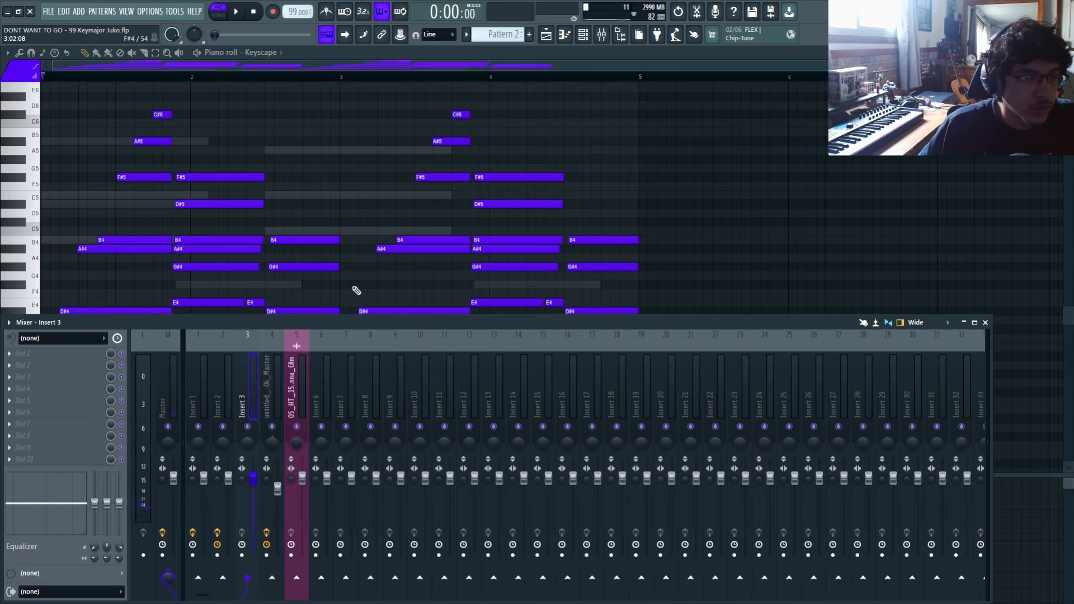
key("F5")
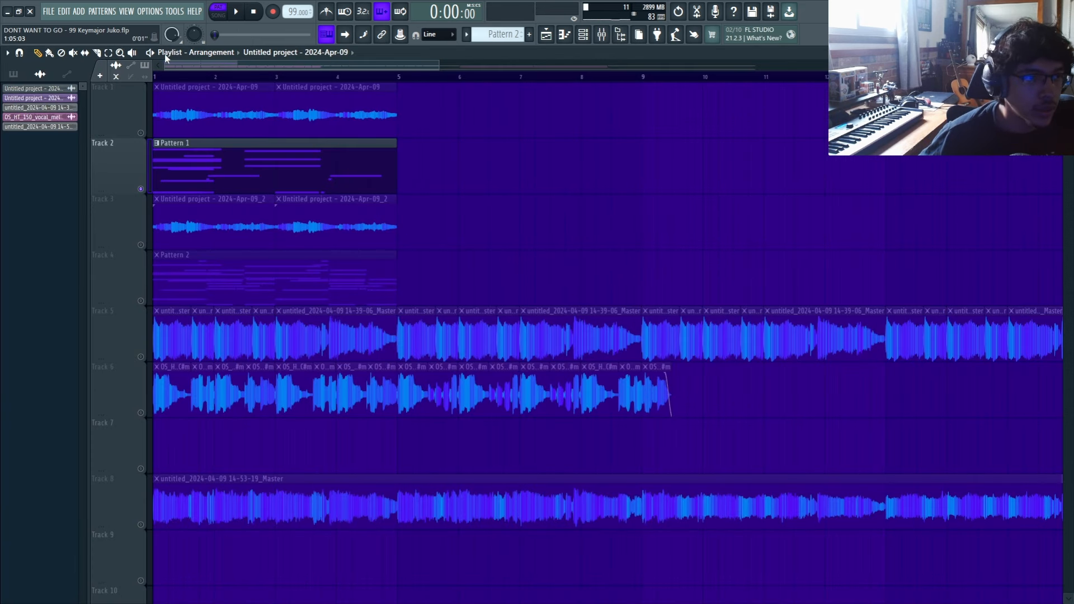
key("space")
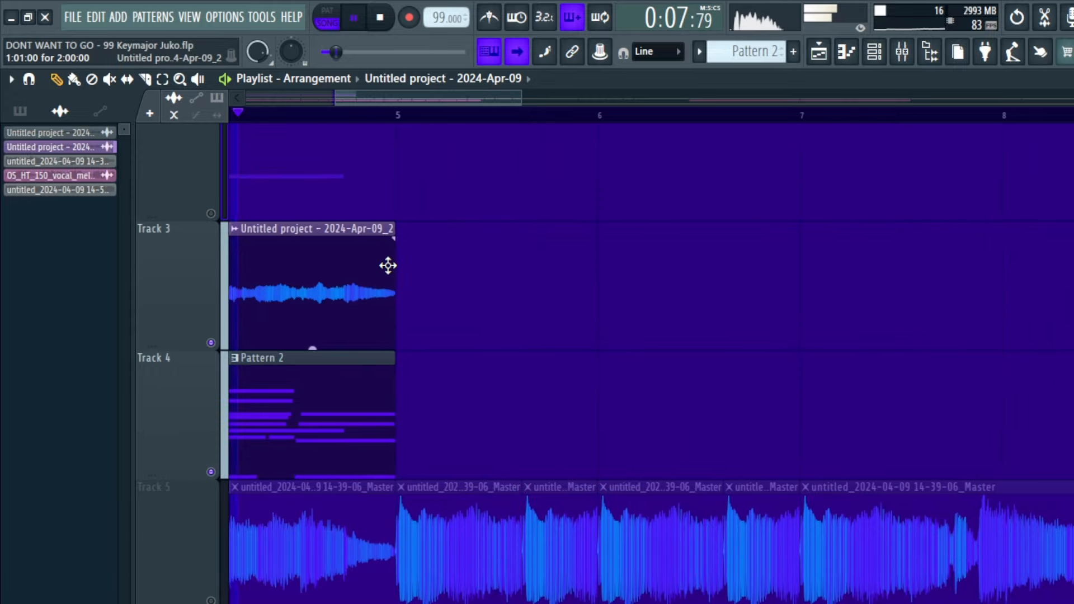
key("space")
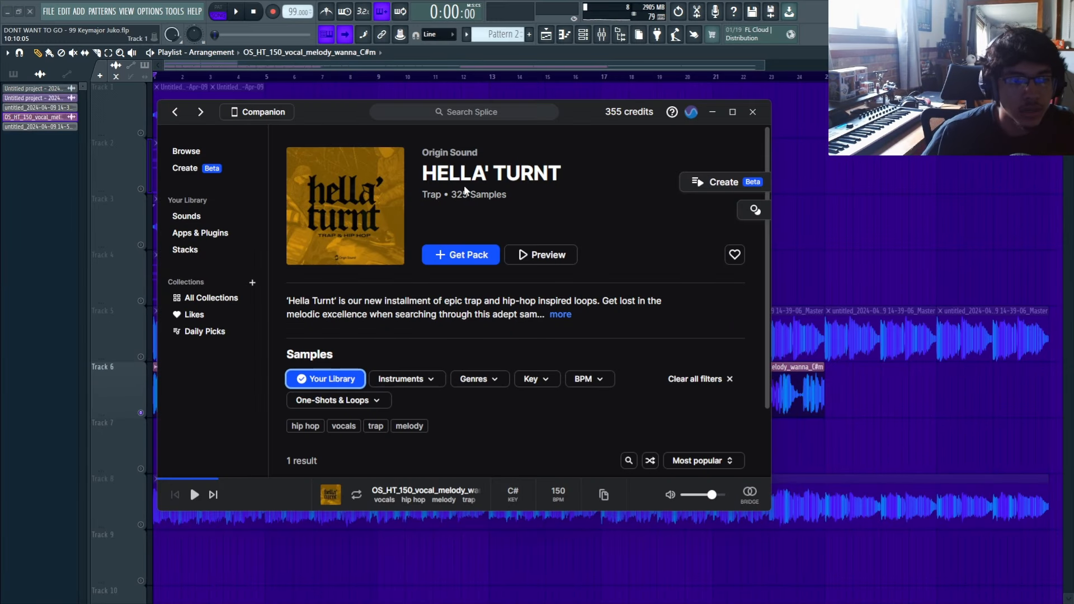
Step: Review the HELLA' TURNT pack in Splice, and preview the Say Sum, Something and dry SidePC vocals from Vocal Tapes 1.0 in the browser
scroll(465, 191, "down", 2)
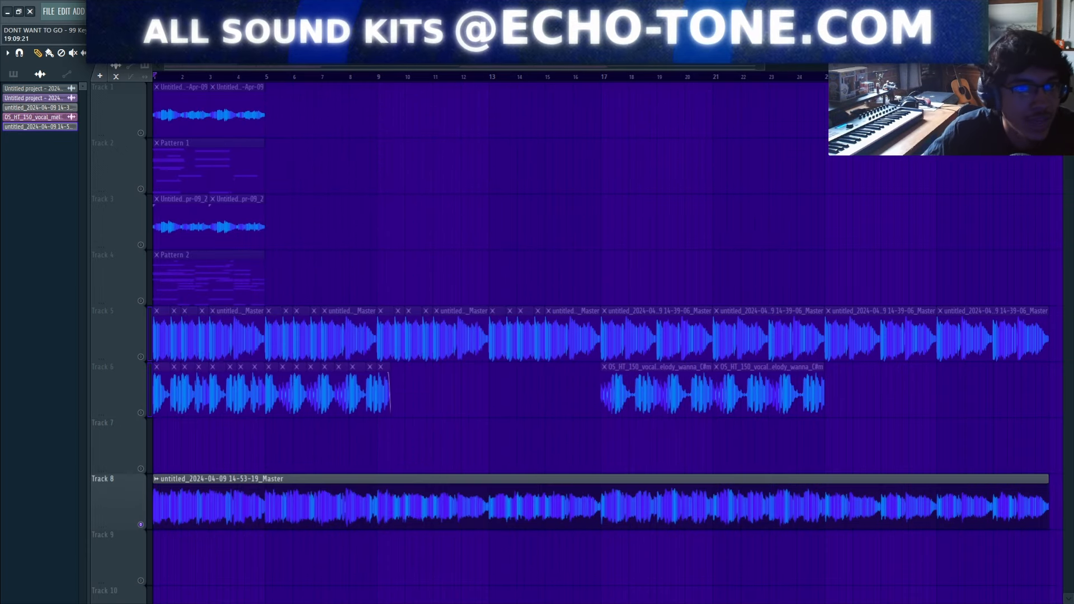
key("alt+F8")
left_click(152, 74)
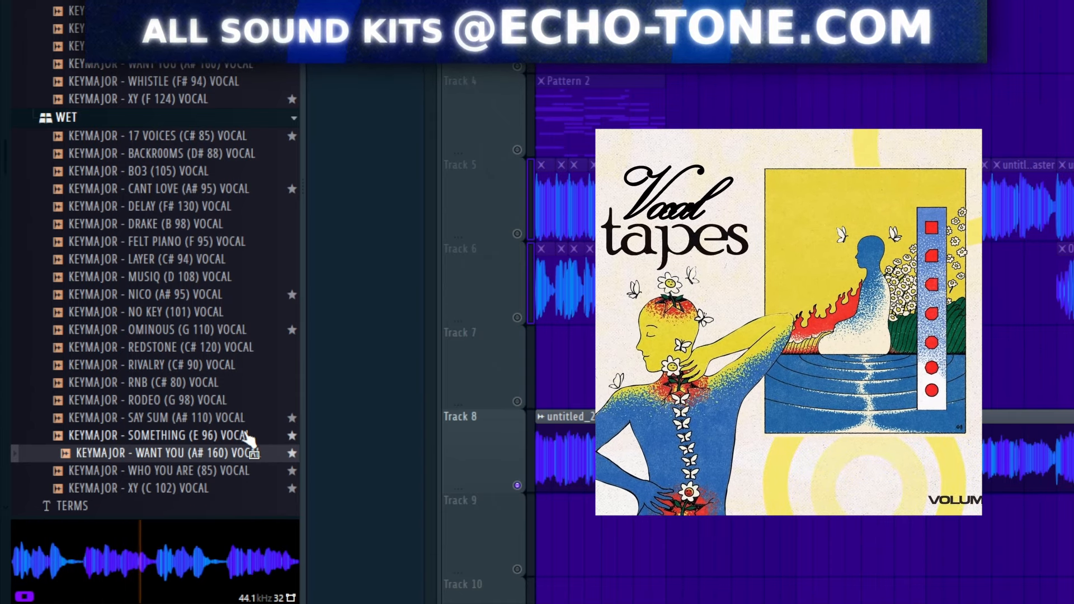
key("Up")
key("Up")
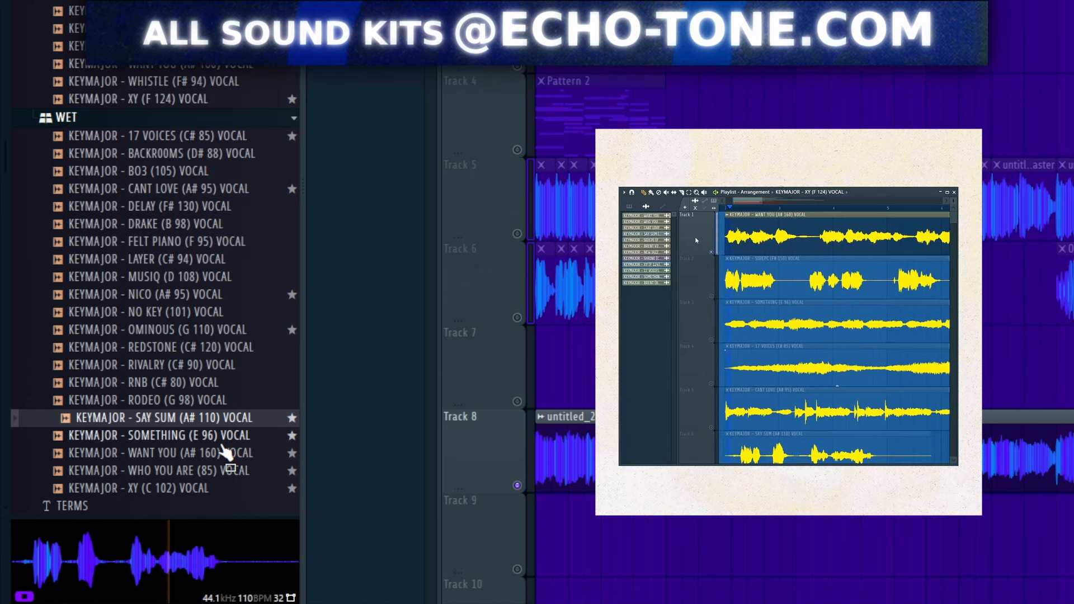
key("Down")
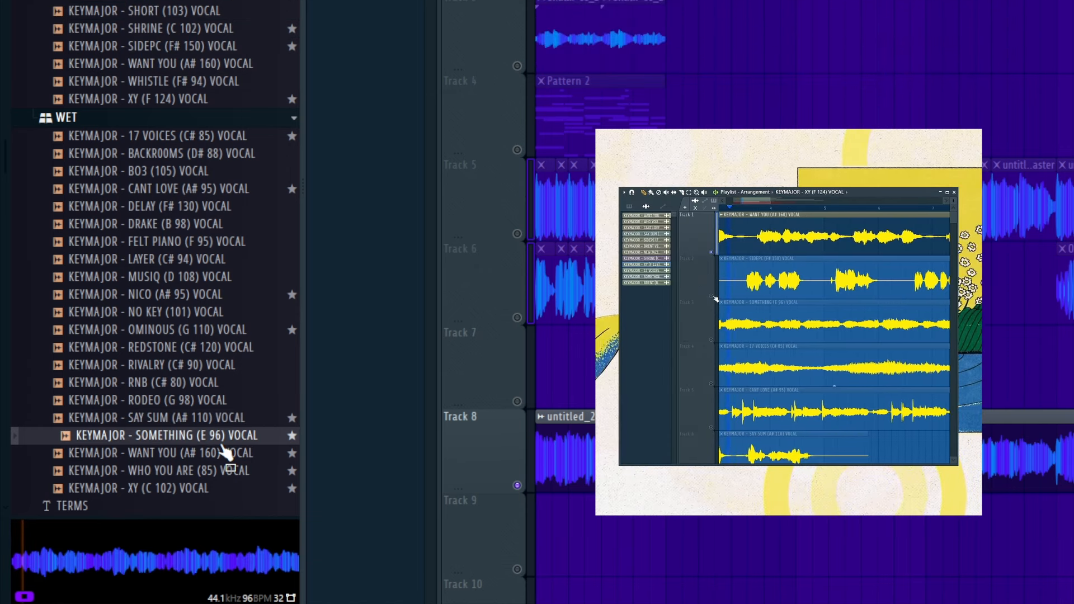
scroll(224, 452, "up", 6)
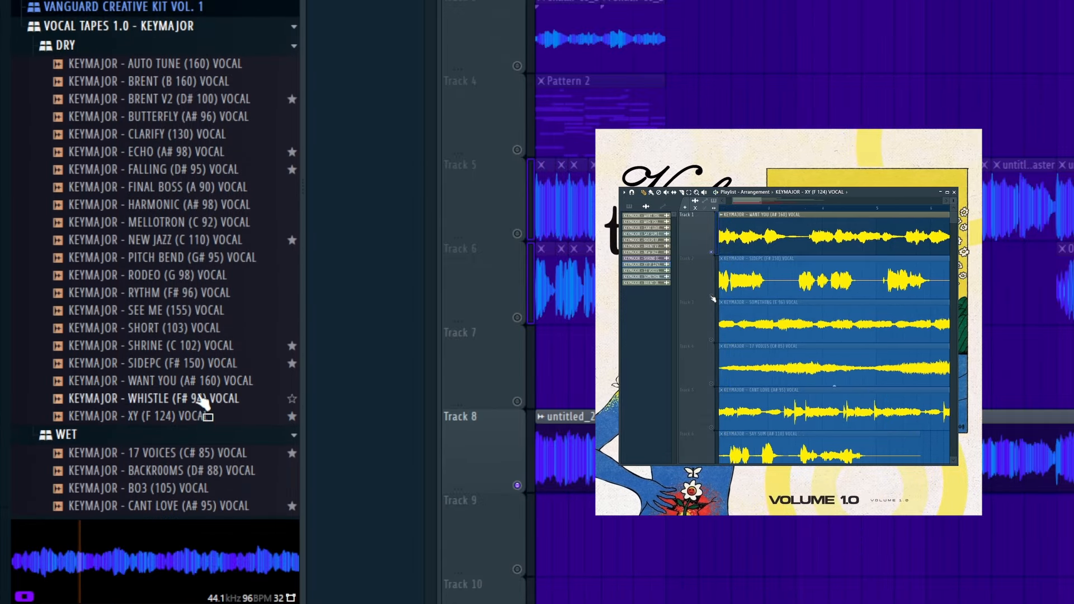
left_click(215, 363)
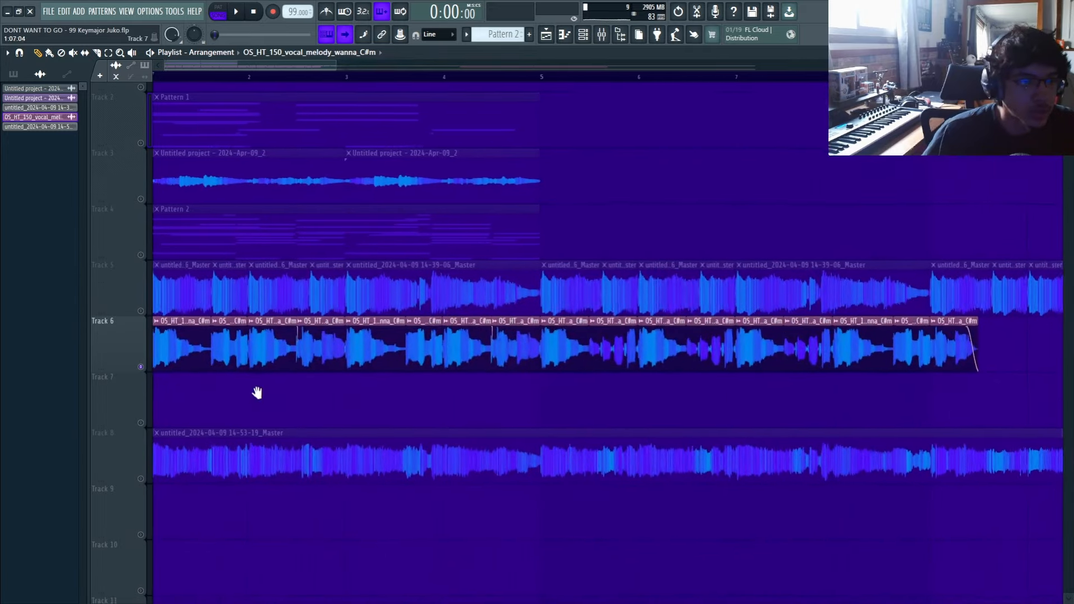
Step: Select the first three vocal chops on Track 6, and the second chop after bar 5, to point out the chopping
left_click_drag(257, 392, 260, 438)
left_click_drag(520, 380, 199, 386)
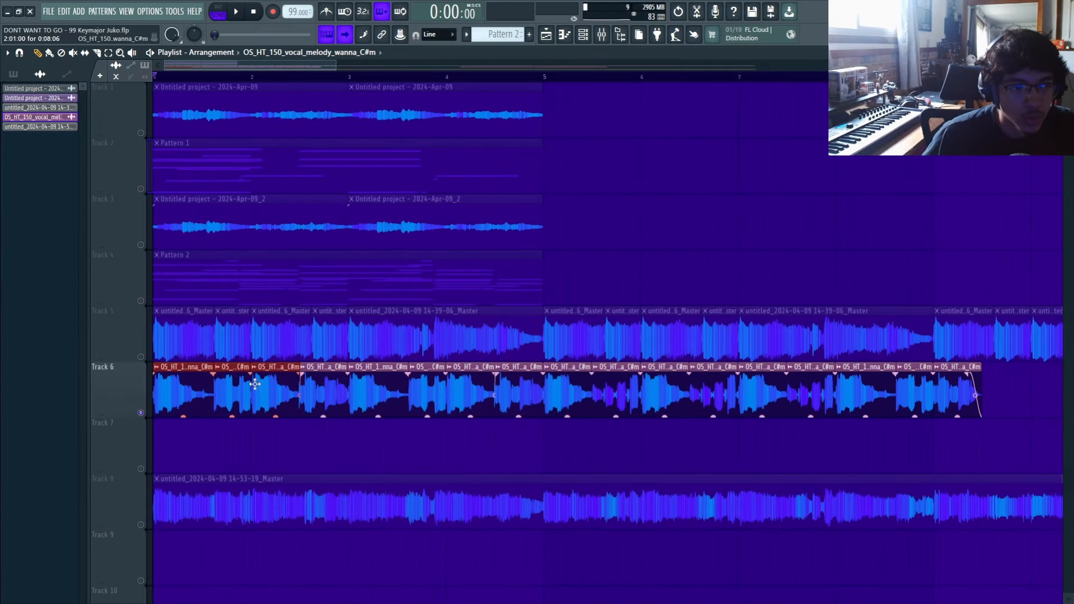
left_click_drag(724, 198, 545, 170)
scroll(422, 400, "up", 3)
left_click(428, 374, "ctrl")
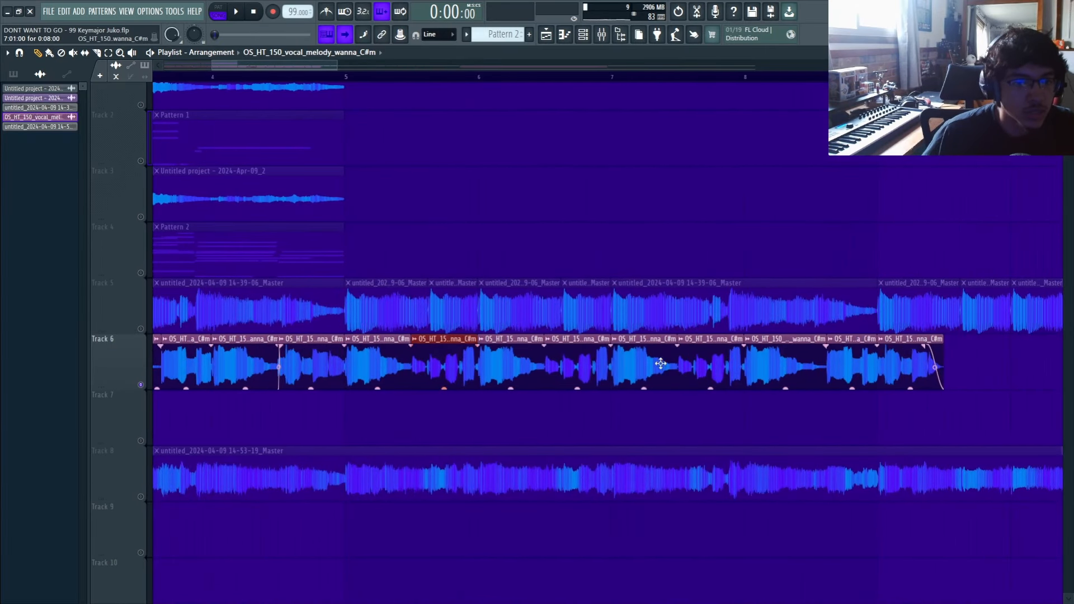
Step: Play the Track 6 vocal chops from bar 5 and examine the final chop at bar 9
left_click(339, 80)
key("space")
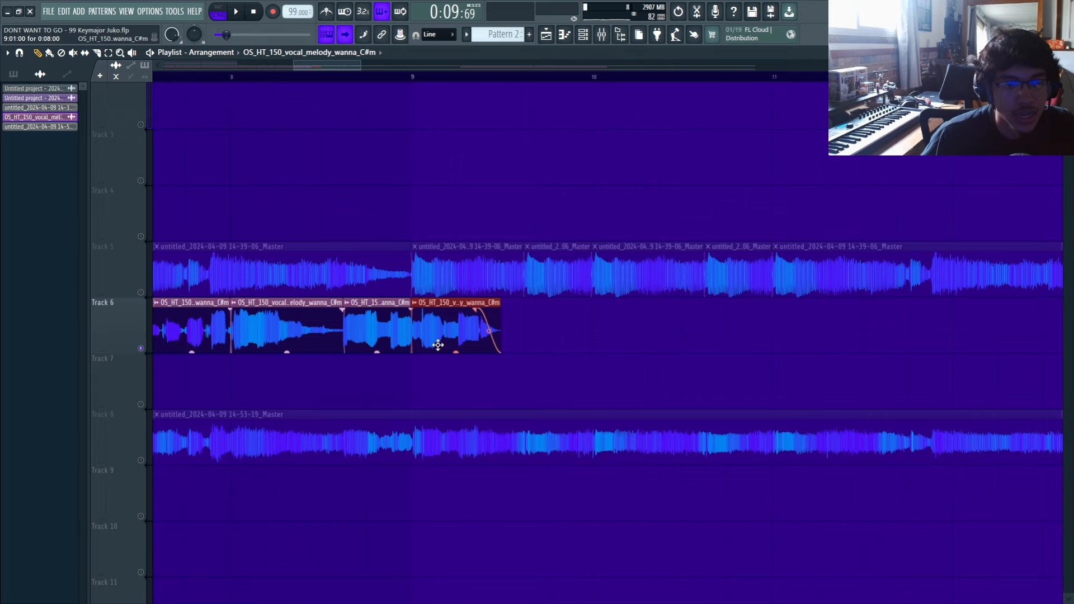
scroll(438, 345, "up", 2)
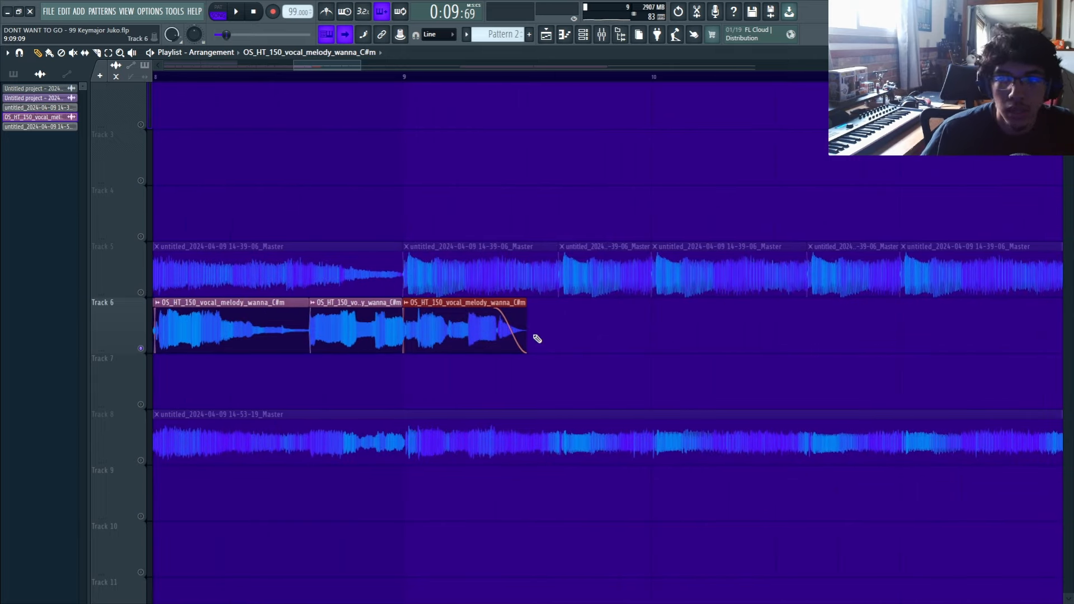
scroll(537, 338, "down", 5)
scroll(217, 390, "up", 1)
Step: Solo Track 5 and play its chopped audio clips from the start
double_click(235, 377)
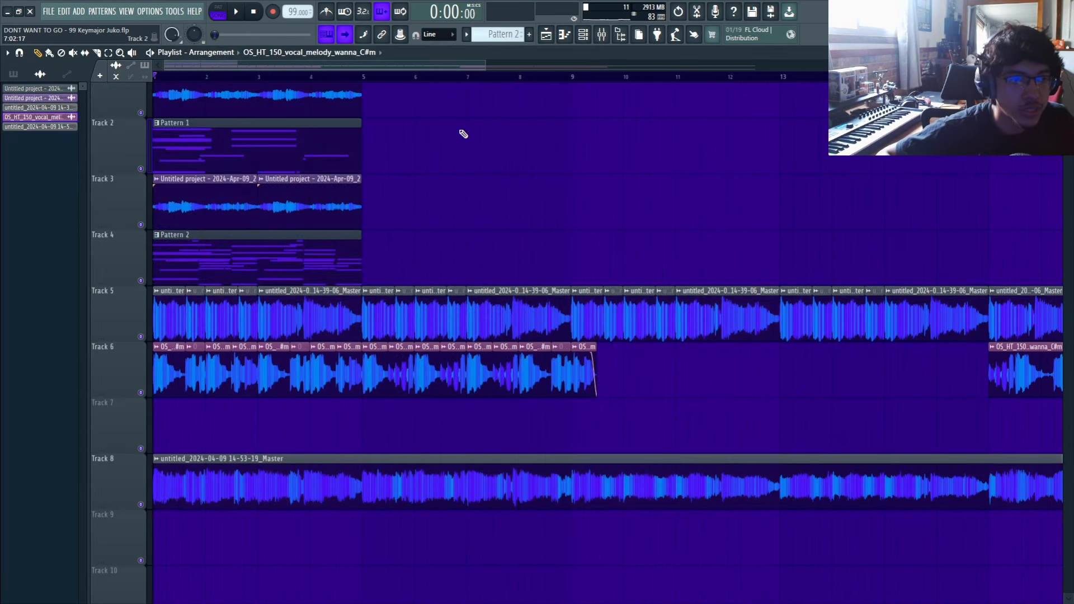
scroll(487, 233, "up", 1)
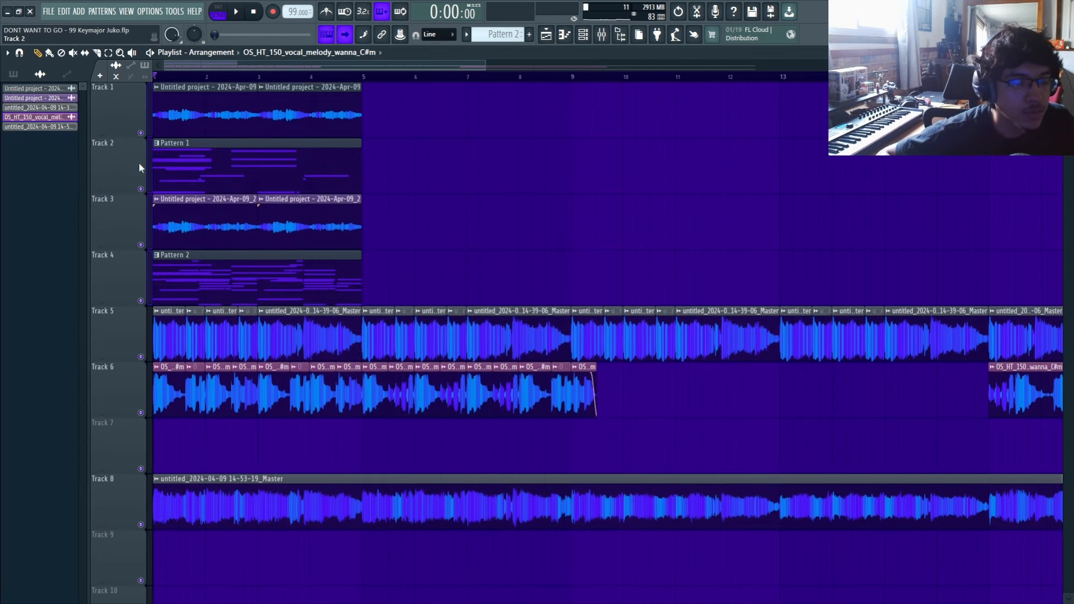
right_click(140, 356)
scroll(178, 357, "up", 3)
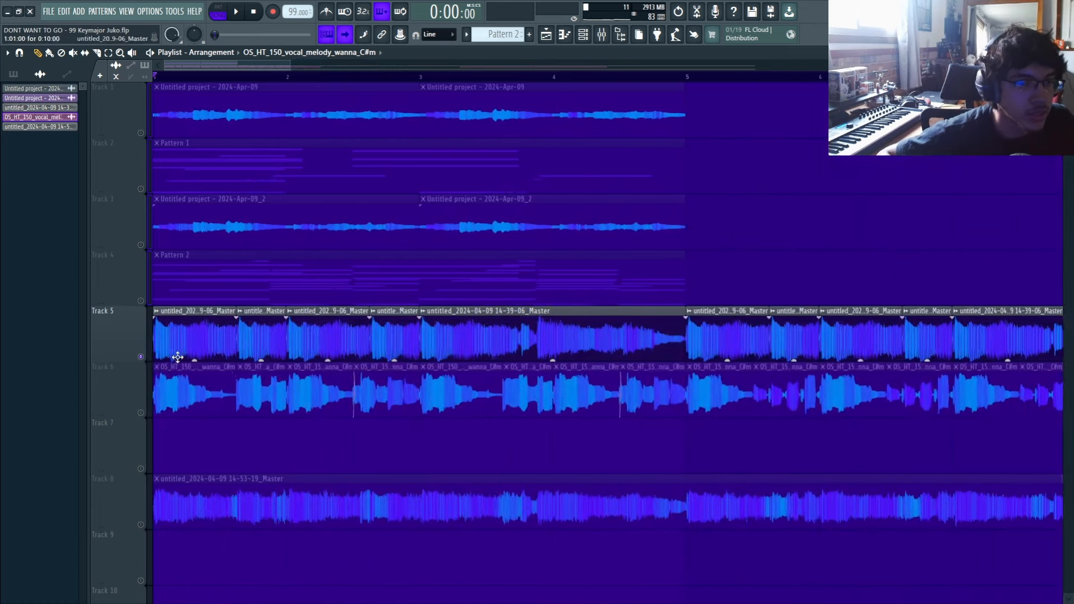
left_click_drag(645, 338, 166, 340)
key("space")
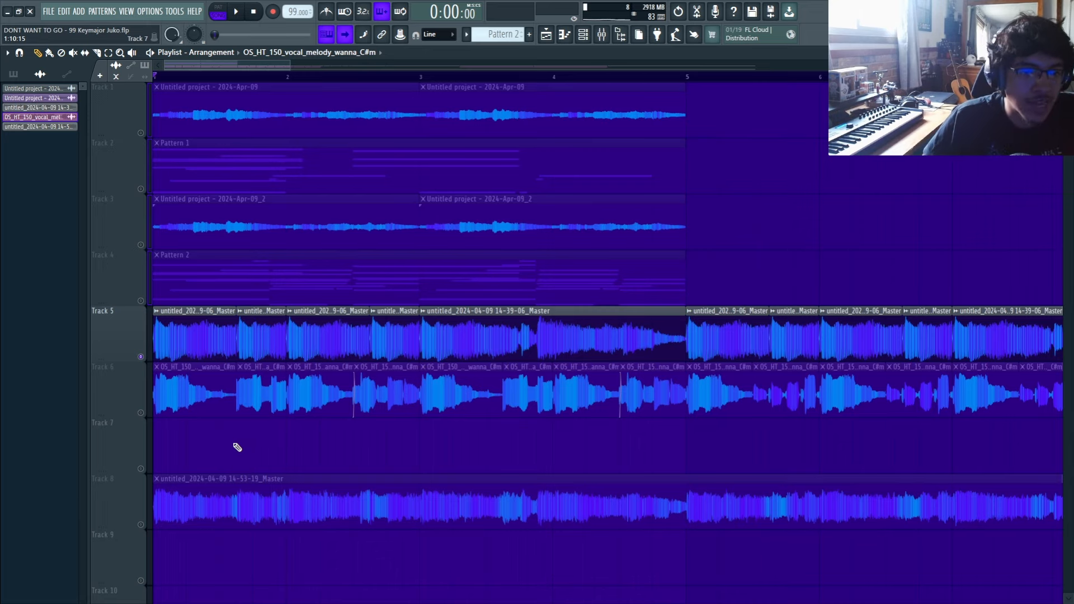
Step: Unmute the Track 6 vocal chops alongside Track 5, and highlight Track 5's first four bars of clips for comparison
left_click(140, 412)
scroll(274, 386, "down", 1)
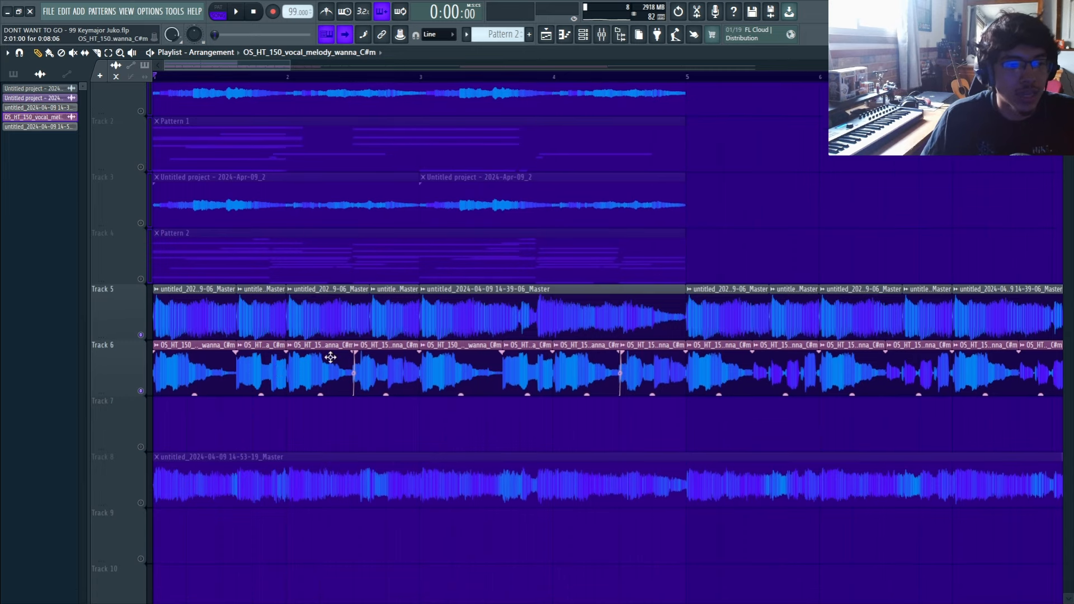
left_click_drag(576, 318, 178, 306)
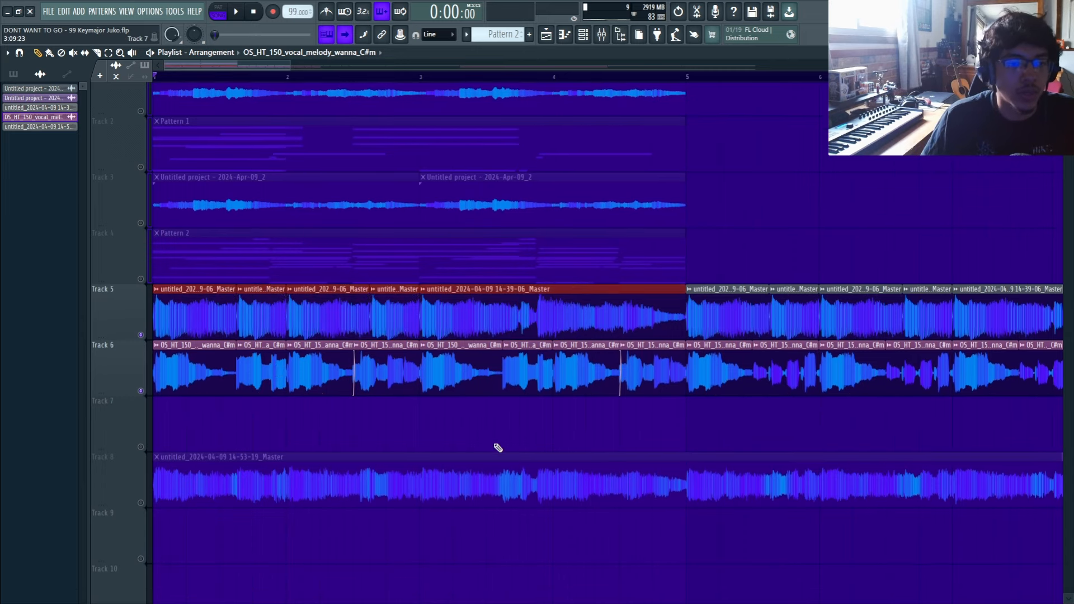
left_click(498, 448, "ctrl")
scroll(497, 448, "down", 3)
left_click_drag(383, 316, 201, 306)
left_click_drag(480, 308, 591, 316)
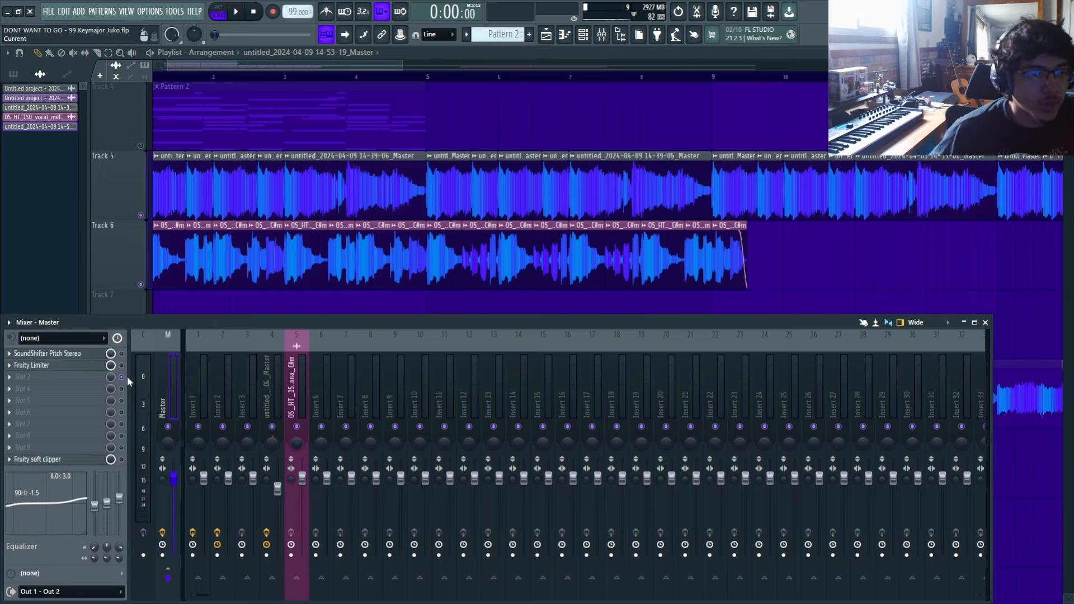
Step: Inspect the Fruity soft clipper and Fruity Limiter on the Master mixer track, and close the mixer
left_click(83, 461)
left_click(81, 367)
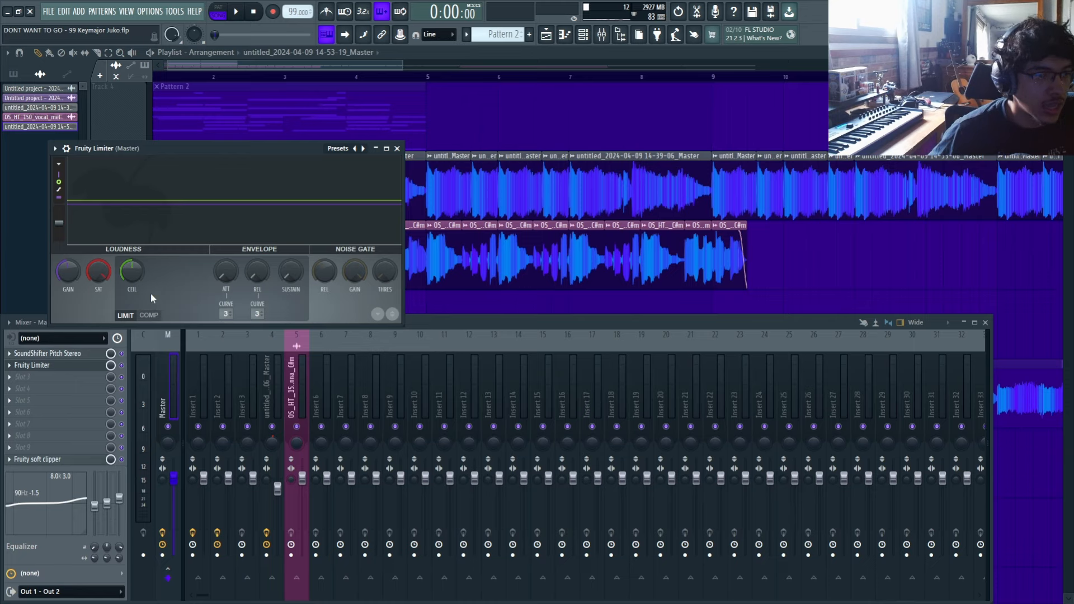
left_click(67, 366)
key("F9")
Step: Examine the bounced master recording on Track 8 of the playlist
scroll(266, 247, "down", 2)
scroll(197, 330, "up", 3)
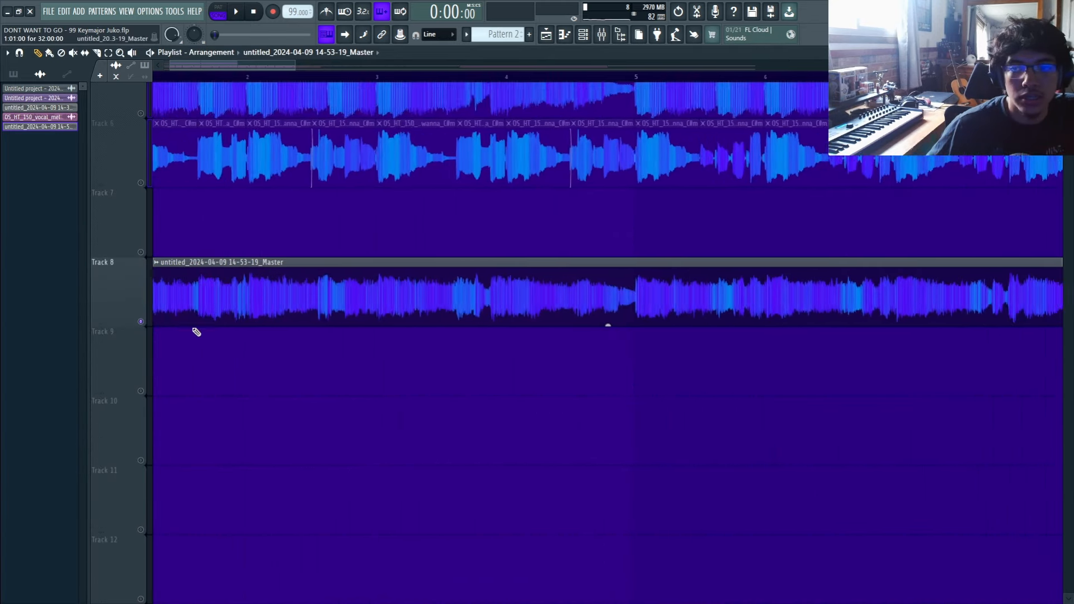
scroll(190, 337, "up", 2)
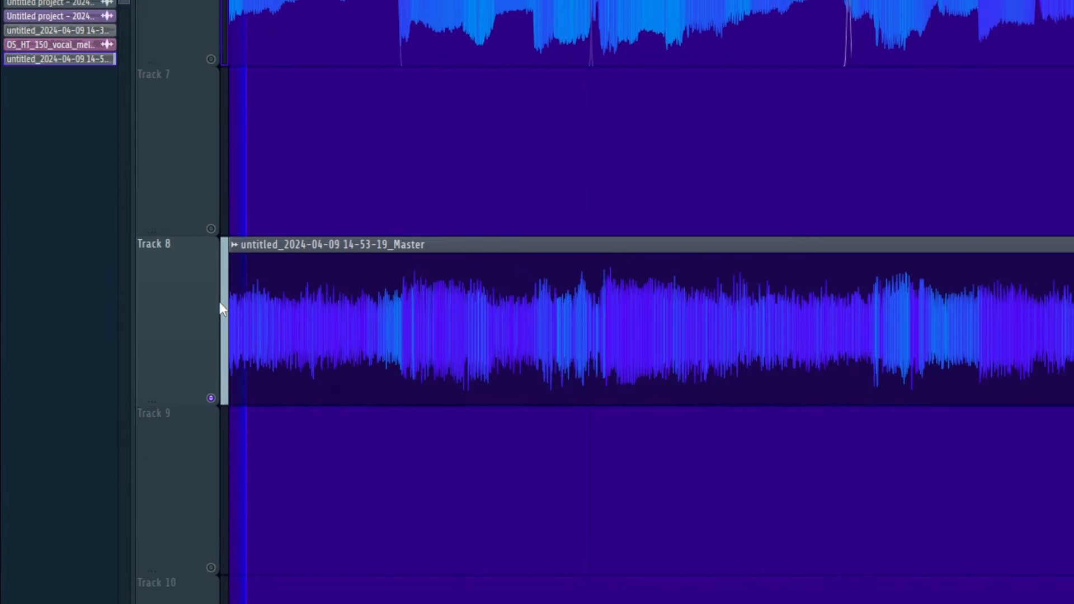